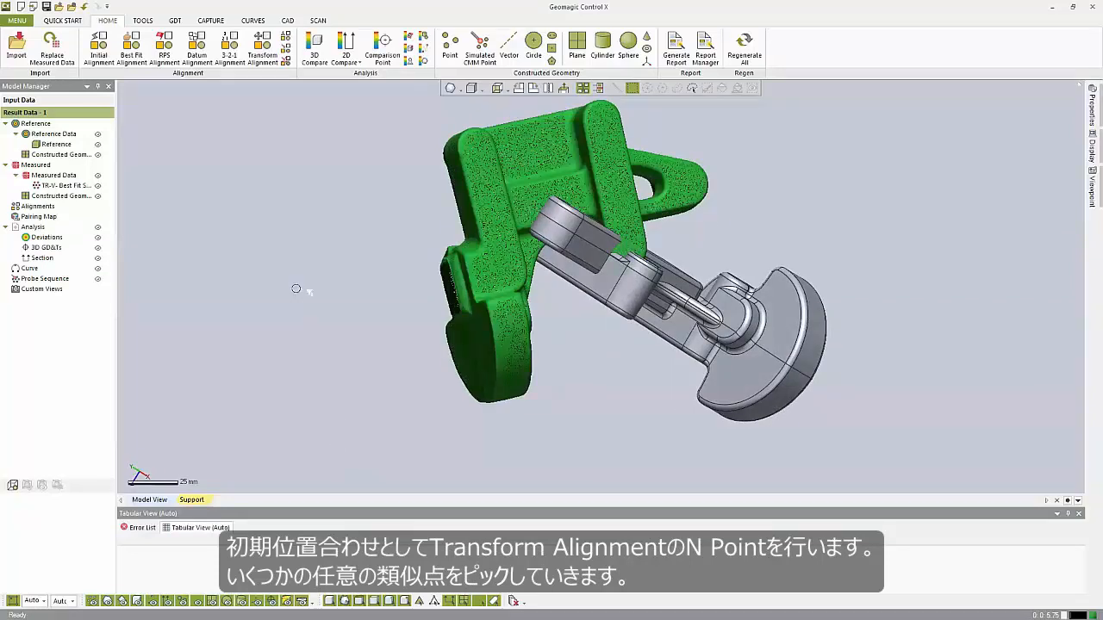
Start an N Points Transform Alignment and pick the first corresponding points on the reference CAD and the scan.
{"action": "left_click", "coordinate": [262, 47]}
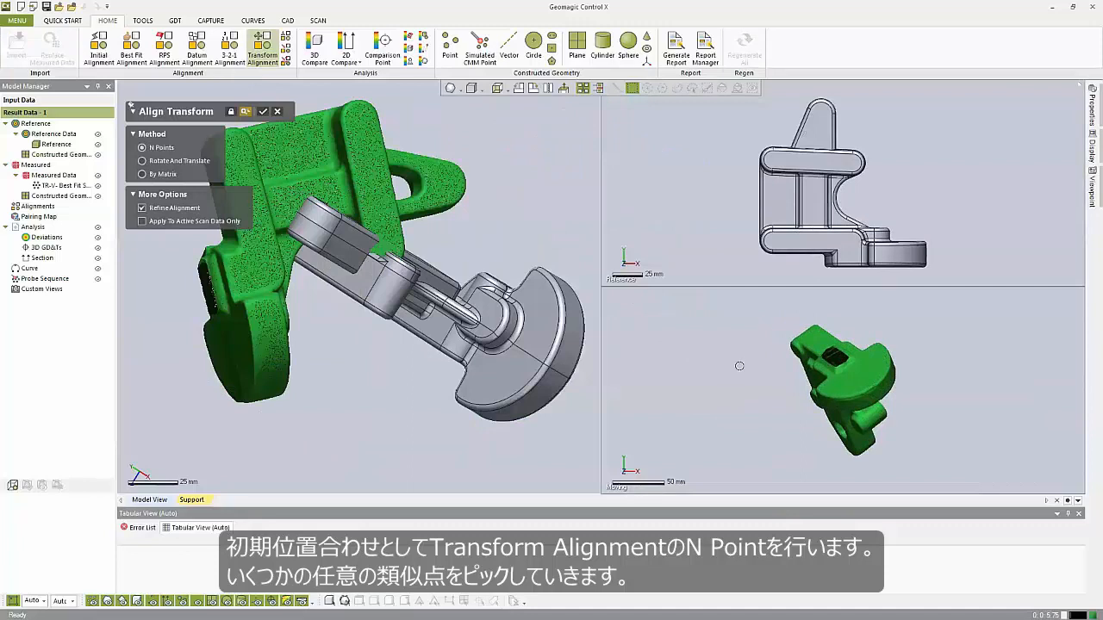
{"action": "right_click_drag", "start_coordinate": [766, 331], "coordinate": [826, 434]}
{"action": "right_click_drag", "start_coordinate": [859, 359], "coordinate": [764, 343]}
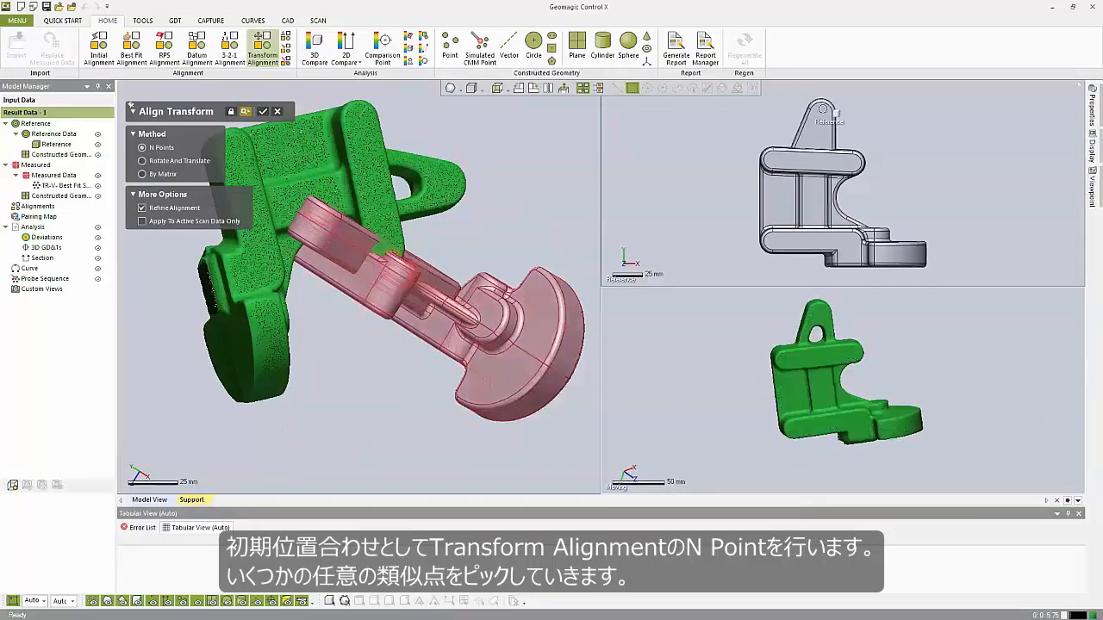
{"action": "left_click", "coordinate": [816, 125]}
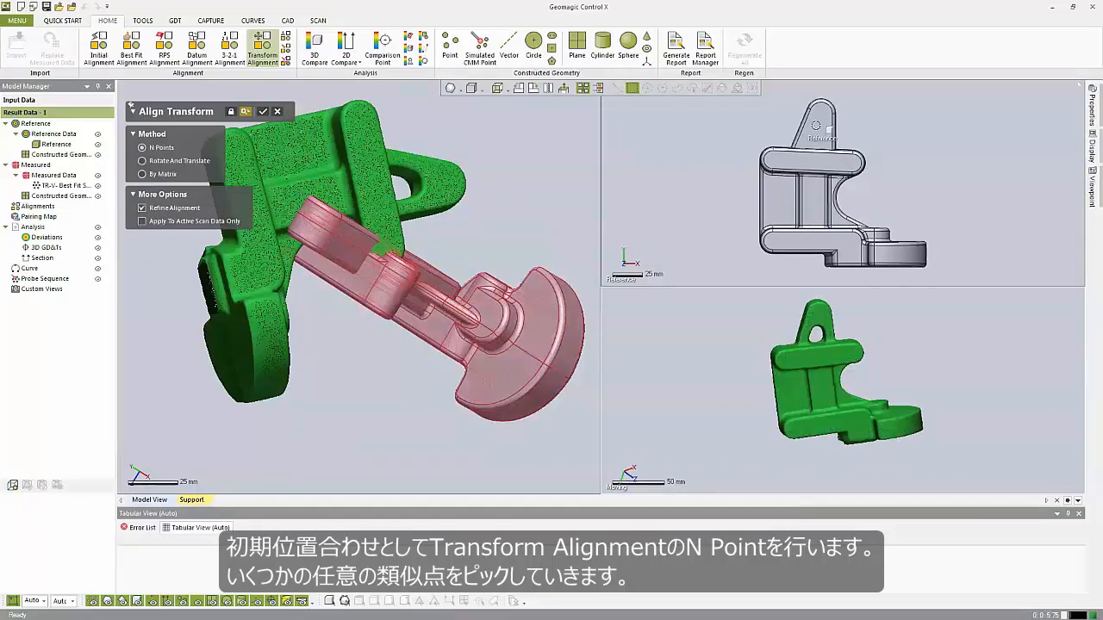
{"action": "left_click", "coordinate": [819, 308]}
{"action": "left_click", "coordinate": [857, 423]}
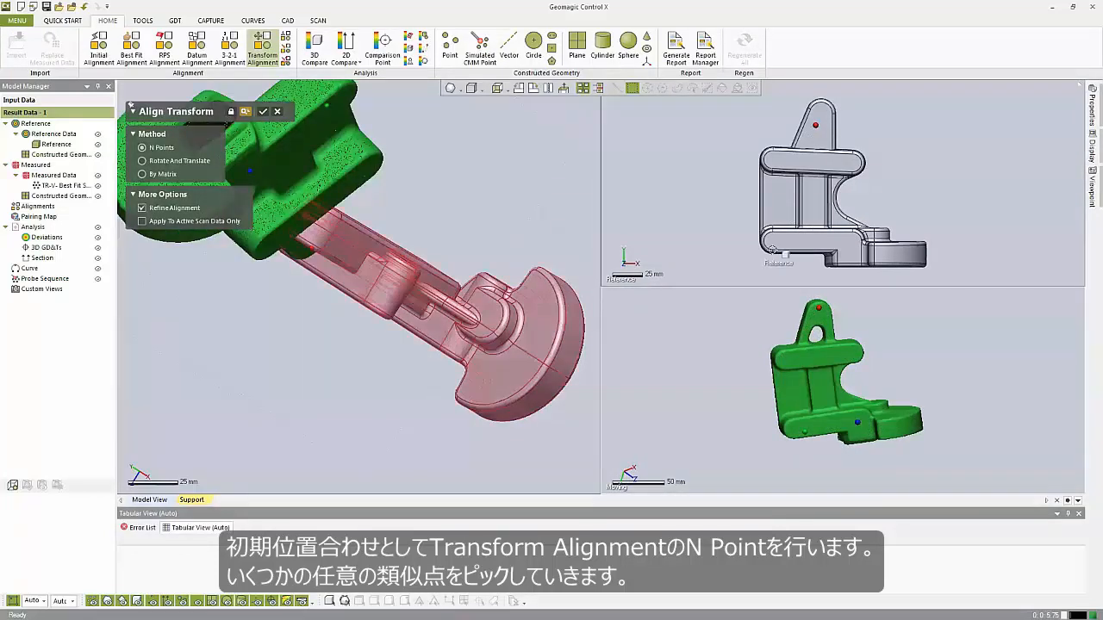
{"action": "left_click", "coordinate": [783, 239]}
{"action": "left_click", "coordinate": [847, 239]}
Pick further corresponding point pairs on both models and apply the alignment with Refine Alignment checked.
{"action": "right_click_drag", "start_coordinate": [937, 197], "coordinate": [890, 273]}
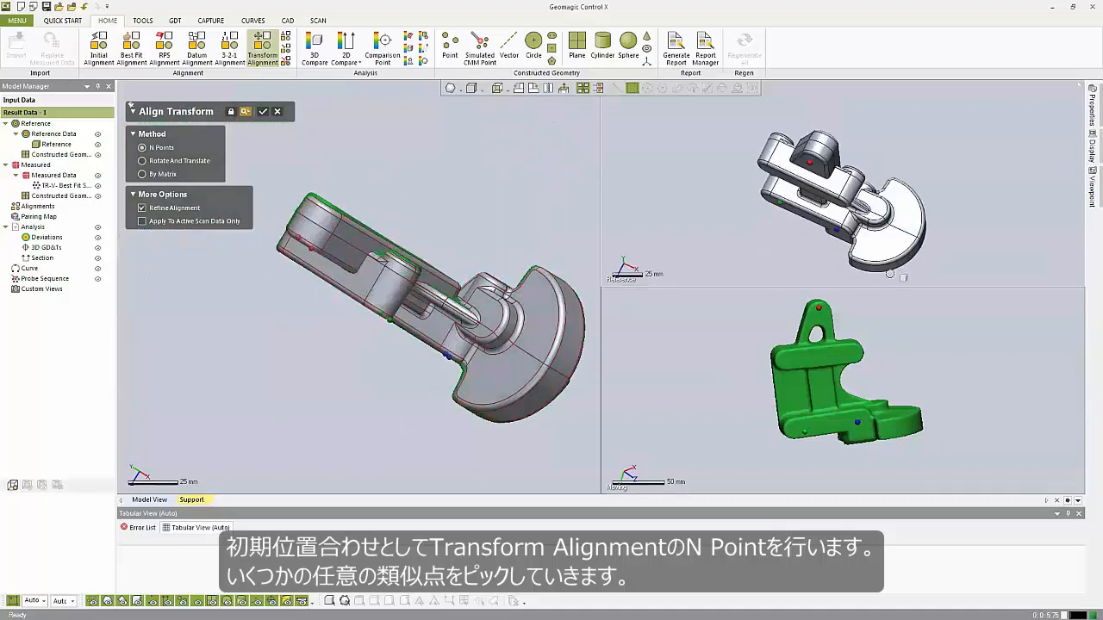
{"action": "left_click", "coordinate": [890, 246]}
{"action": "right_click_drag", "start_coordinate": [870, 337], "coordinate": [744, 382]}
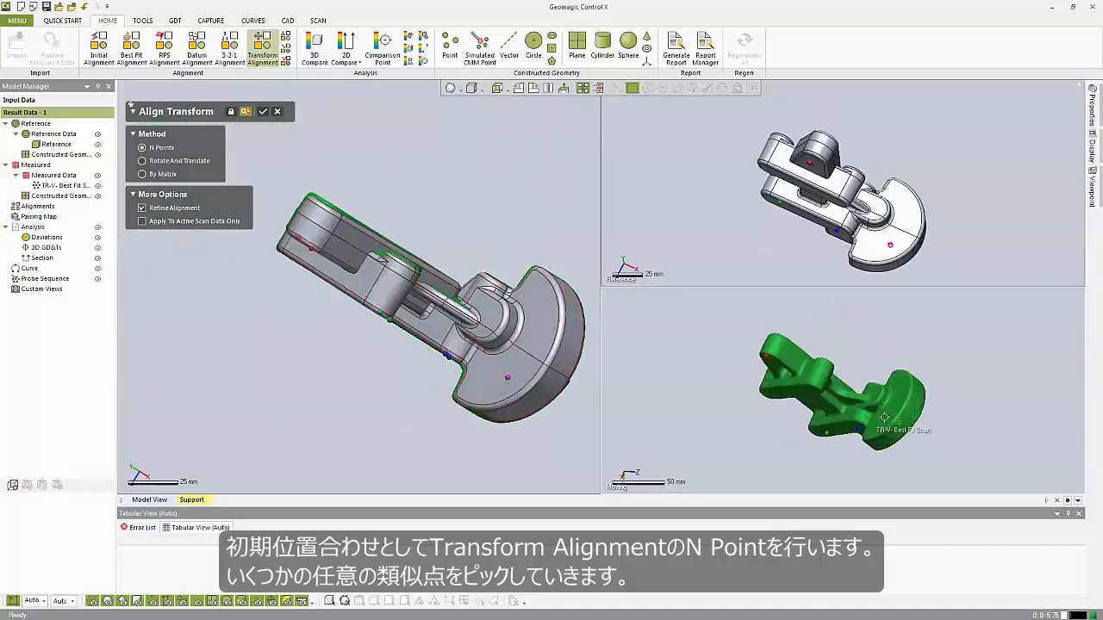
{"action": "left_click", "coordinate": [898, 389]}
{"action": "left_click", "coordinate": [909, 201]}
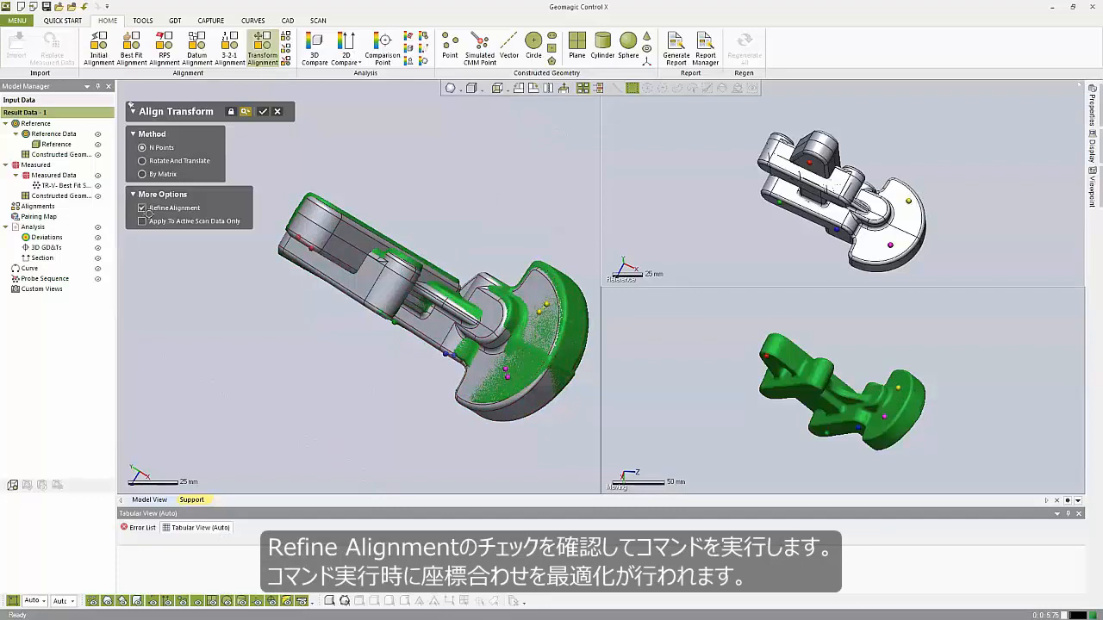
{"action": "left_click", "coordinate": [264, 111]}
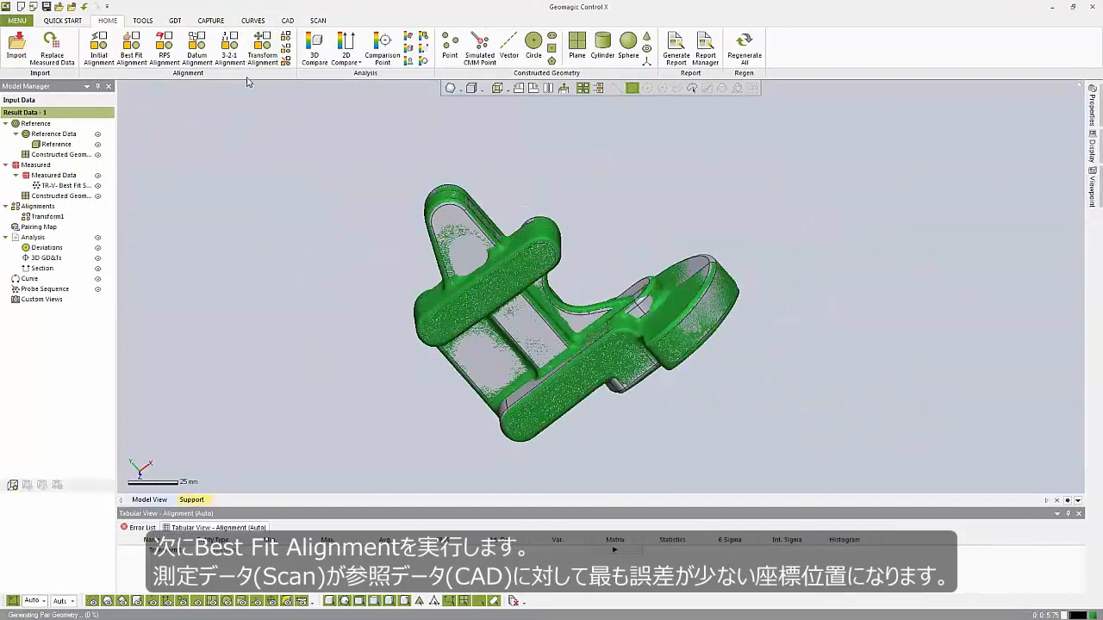
Run a Best Fit Alignment with its default settings.
{"action": "left_click", "coordinate": [131, 47]}
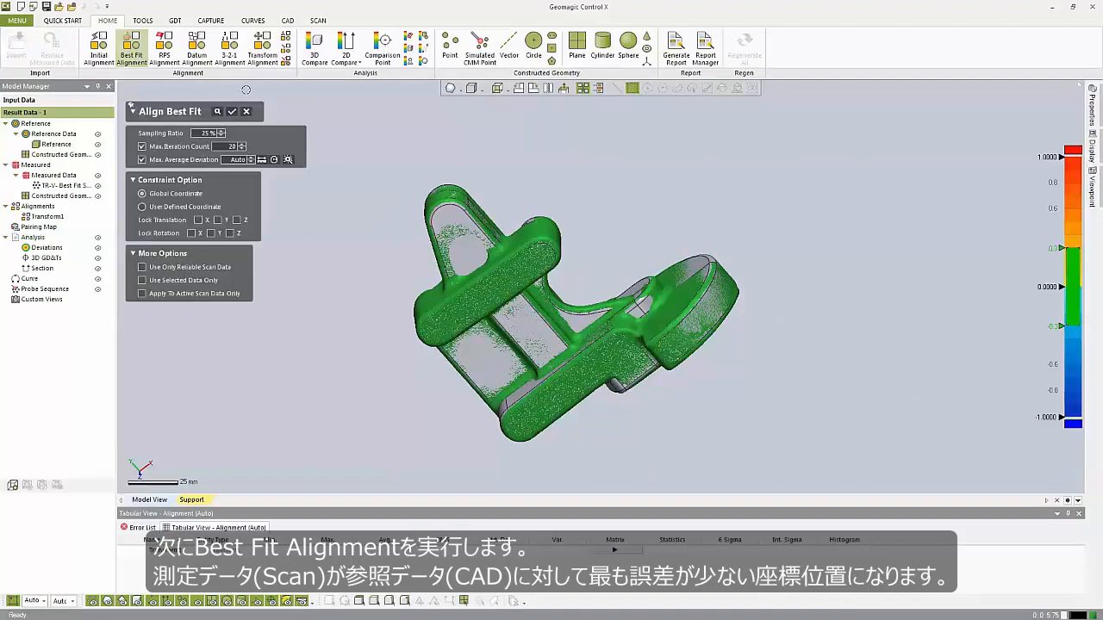
{"action": "left_click", "coordinate": [233, 112]}
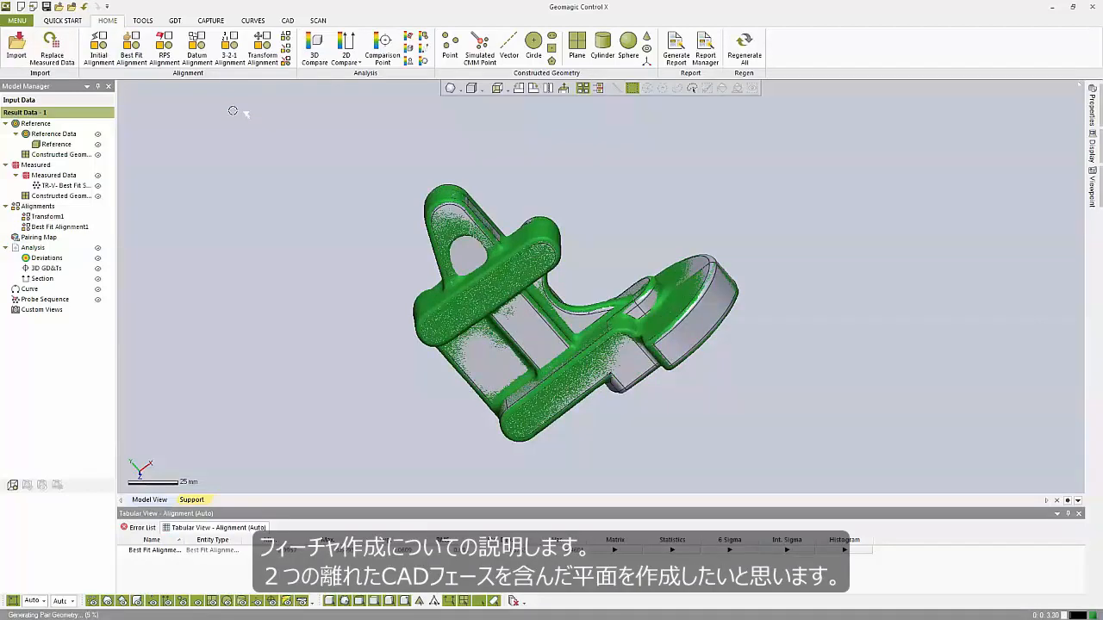
Hide the measured scan data so only the reference CAD model is shown.
{"action": "right_click_drag", "start_coordinate": [451, 292], "coordinate": [710, 299]}
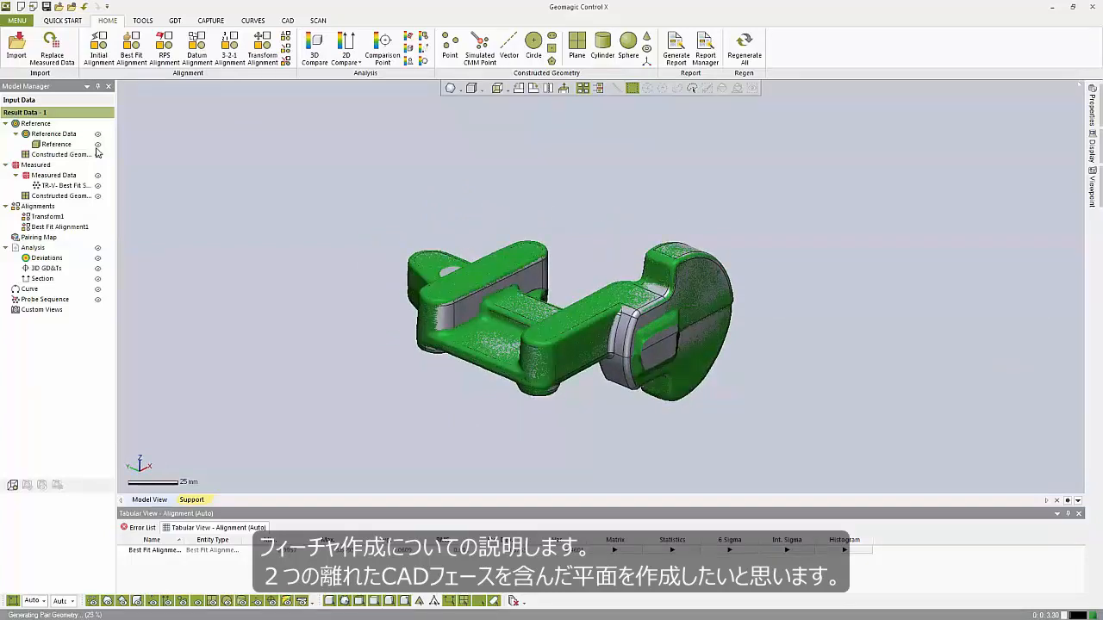
{"action": "left_click", "coordinate": [98, 187]}
{"action": "right_click_drag", "start_coordinate": [296, 336], "coordinate": [520, 356]}
{"action": "scroll", "coordinate": [504, 401], "scroll_direction": "up", "scroll_amount": 2}
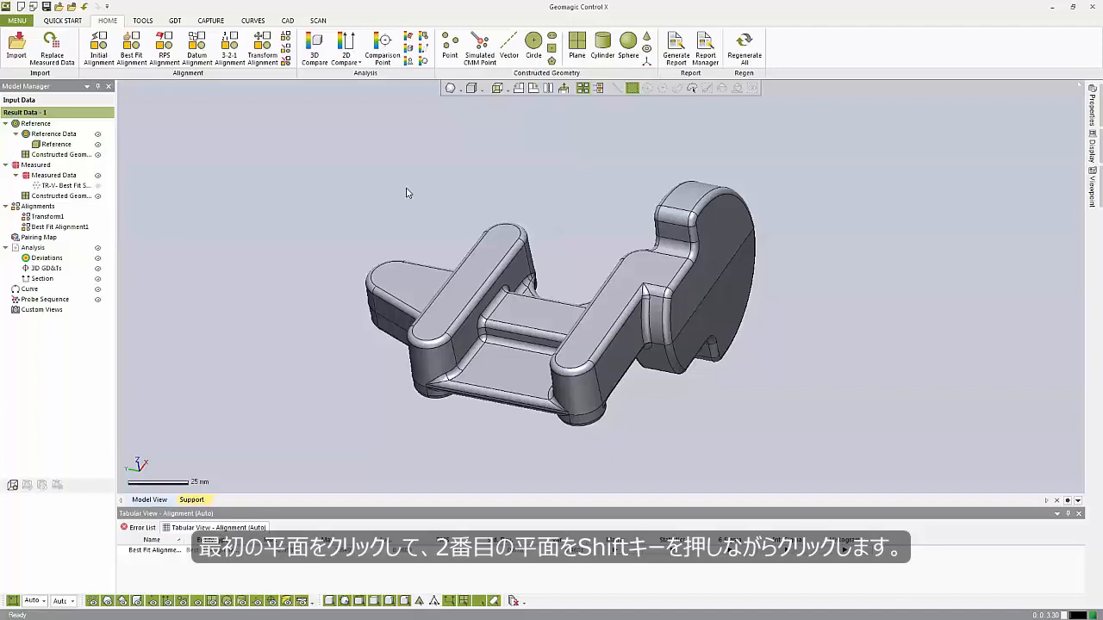
Create a reference plane extracted from the two separate top CAD faces with Make Measured Geometry Automatically checked.
{"action": "left_click", "coordinate": [481, 270]}
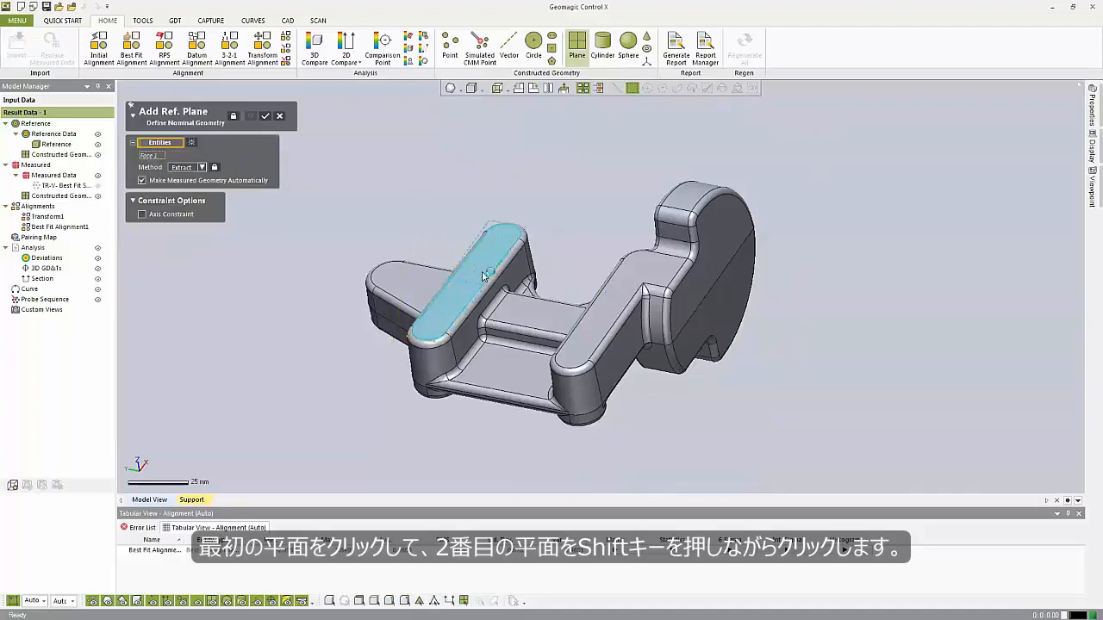
{"action": "left_click", "coordinate": [611, 295], "text": "shift"}
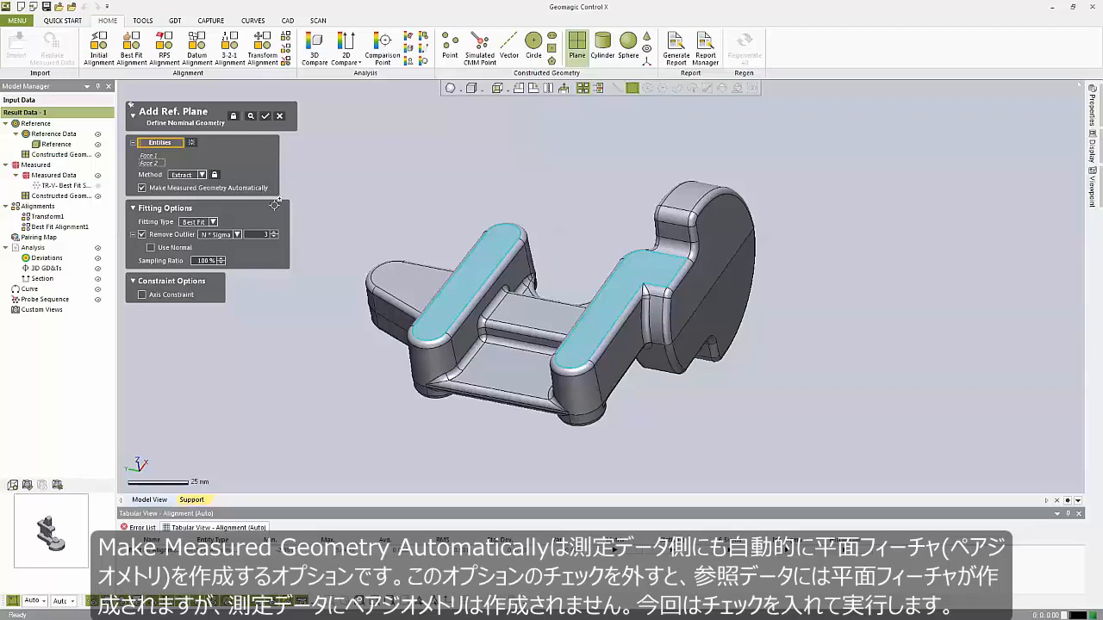
{"action": "left_click", "coordinate": [470, 289]}
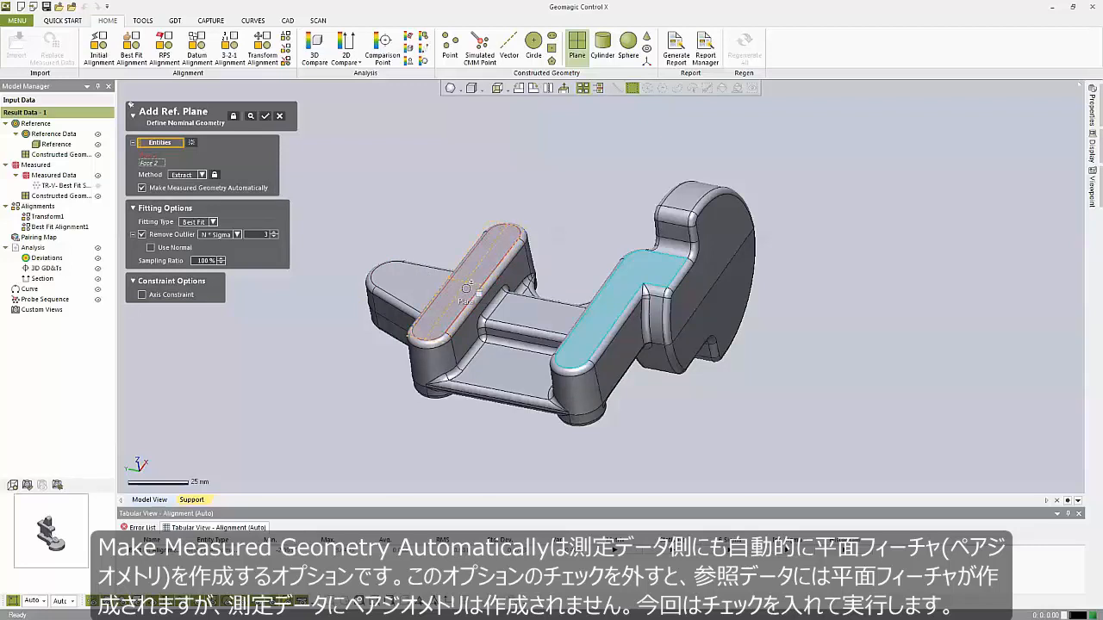
{"action": "left_click", "coordinate": [467, 288]}
{"action": "left_click", "coordinate": [144, 190]}
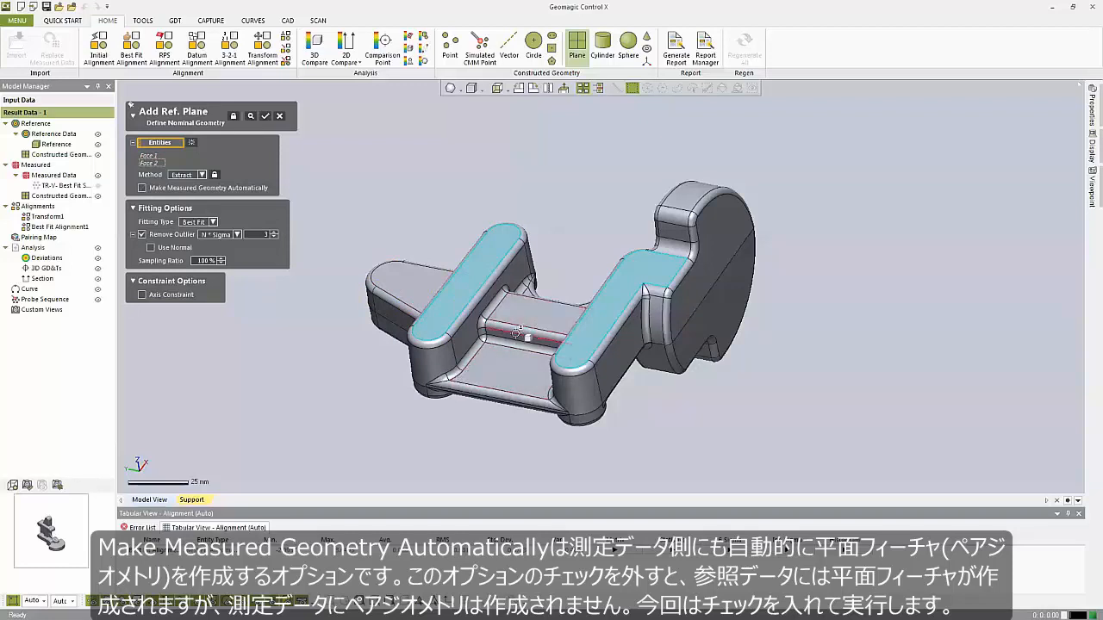
{"action": "left_click", "coordinate": [265, 116]}
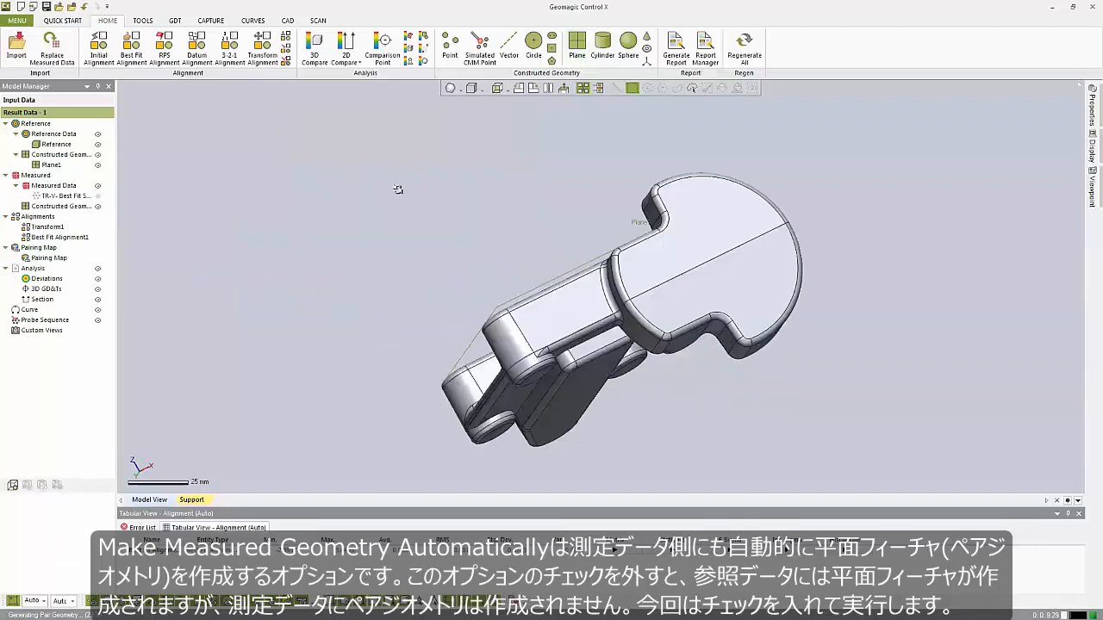
Show the measured scan data and hide the reference CAD model.
{"action": "right_click_drag", "start_coordinate": [710, 377], "coordinate": [624, 390]}
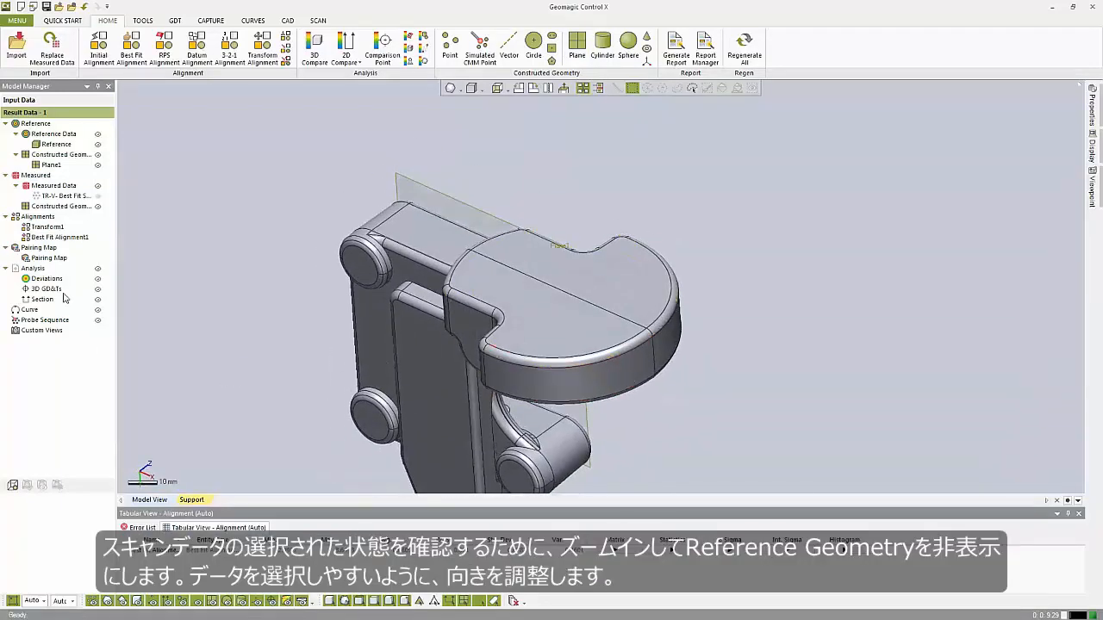
{"action": "left_click", "coordinate": [97, 187]}
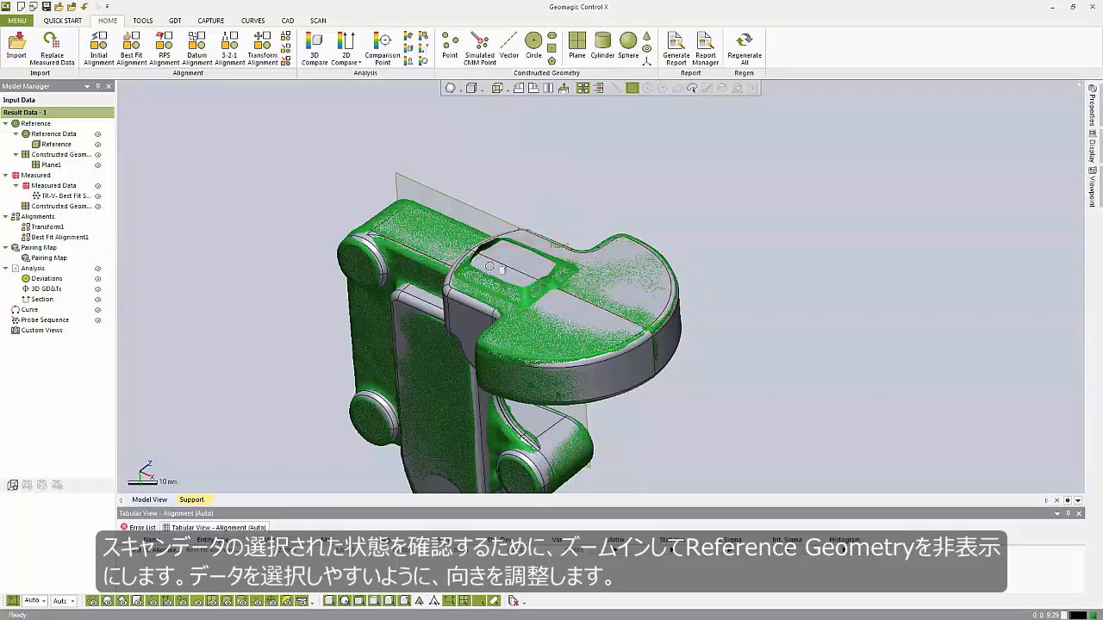
{"action": "right_click_drag", "start_coordinate": [550, 288], "coordinate": [632, 271]}
{"action": "scroll", "coordinate": [633, 270], "scroll_direction": "up", "scroll_amount": 5}
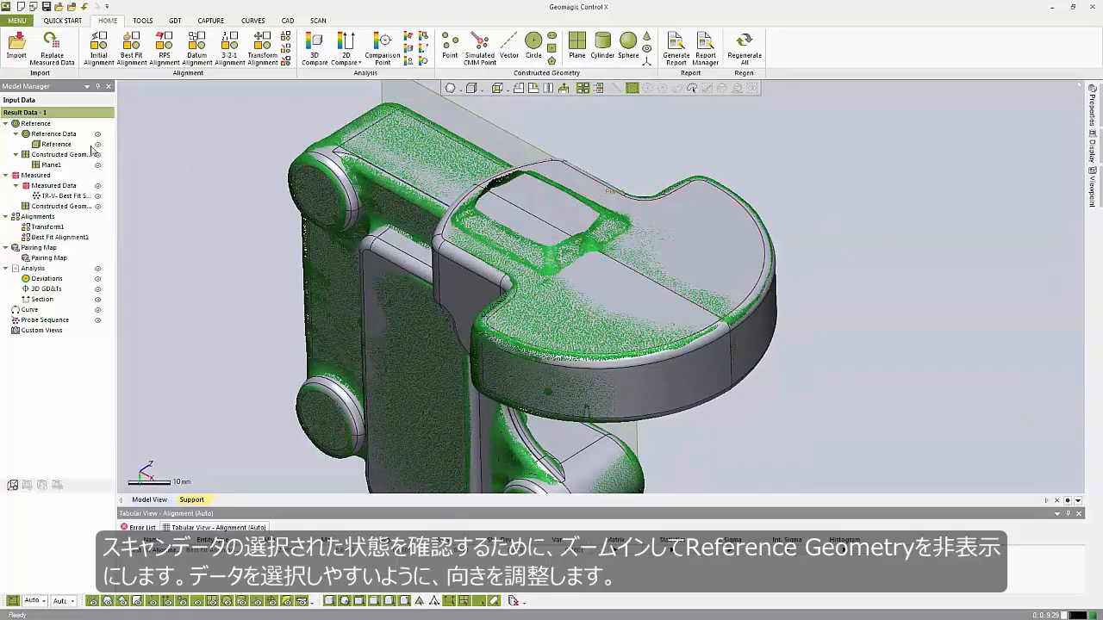
{"action": "left_click", "coordinate": [98, 144]}
Create a plane on the scan by brush-selecting the flat top area of the round end, avoiding the stand.
{"action": "right_click_drag", "start_coordinate": [483, 285], "coordinate": [589, 386]}
{"action": "right_click_drag", "start_coordinate": [589, 285], "coordinate": [565, 241]}
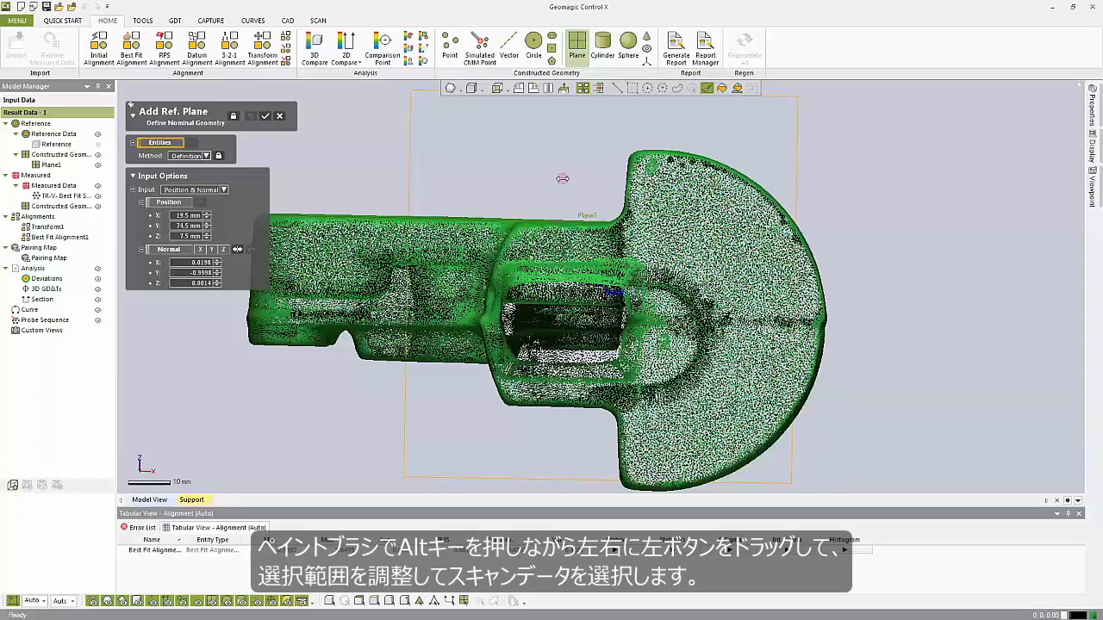
{"action": "left_click_drag", "start_coordinate": [566, 178], "coordinate": [594, 178], "text": "alt"}
{"action": "mouse_move", "coordinate": [769, 366]}
{"action": "left_mouse_down"}
{"action": "mouse_move", "coordinate": [727, 410]}
{"action": "mouse_move", "coordinate": [665, 444]}
{"action": "mouse_move", "coordinate": [699, 409]}
{"action": "mouse_move", "coordinate": [675, 395]}
{"action": "mouse_move", "coordinate": [720, 358]}
{"action": "mouse_move", "coordinate": [696, 371]}
{"action": "mouse_move", "coordinate": [673, 353]}
{"action": "left_mouse_up"}
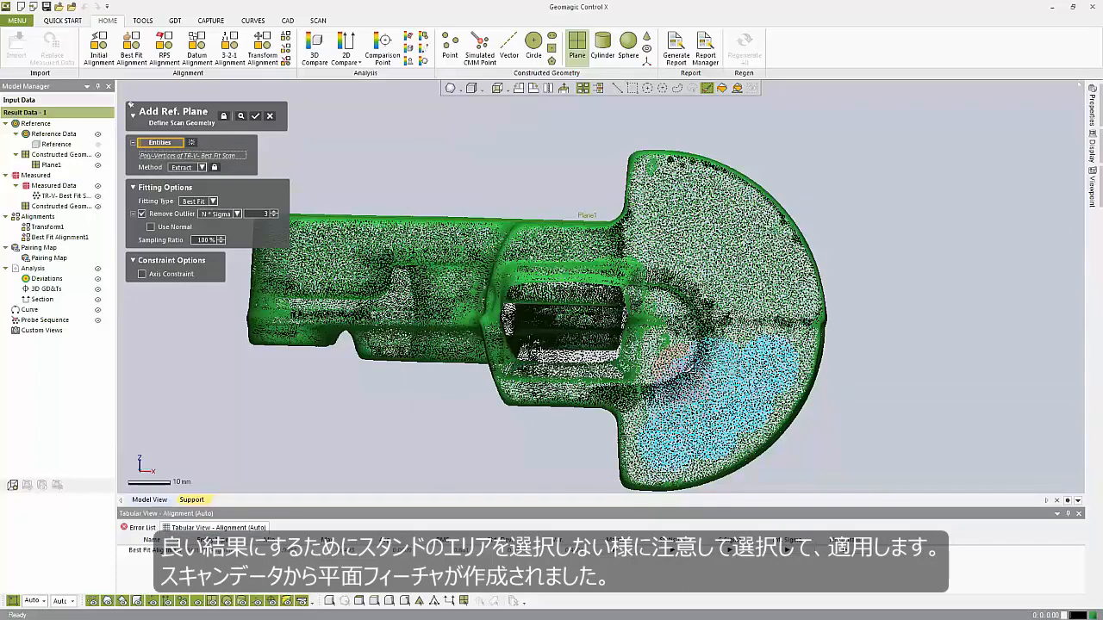
{"action": "mouse_move", "coordinate": [664, 448]}
{"action": "right_mouse_down"}
{"action": "mouse_move", "coordinate": [603, 369]}
{"action": "mouse_move", "coordinate": [558, 346]}
{"action": "mouse_move", "coordinate": [689, 410]}
{"action": "mouse_move", "coordinate": [728, 415]}
{"action": "mouse_move", "coordinate": [633, 344]}
{"action": "right_mouse_up"}
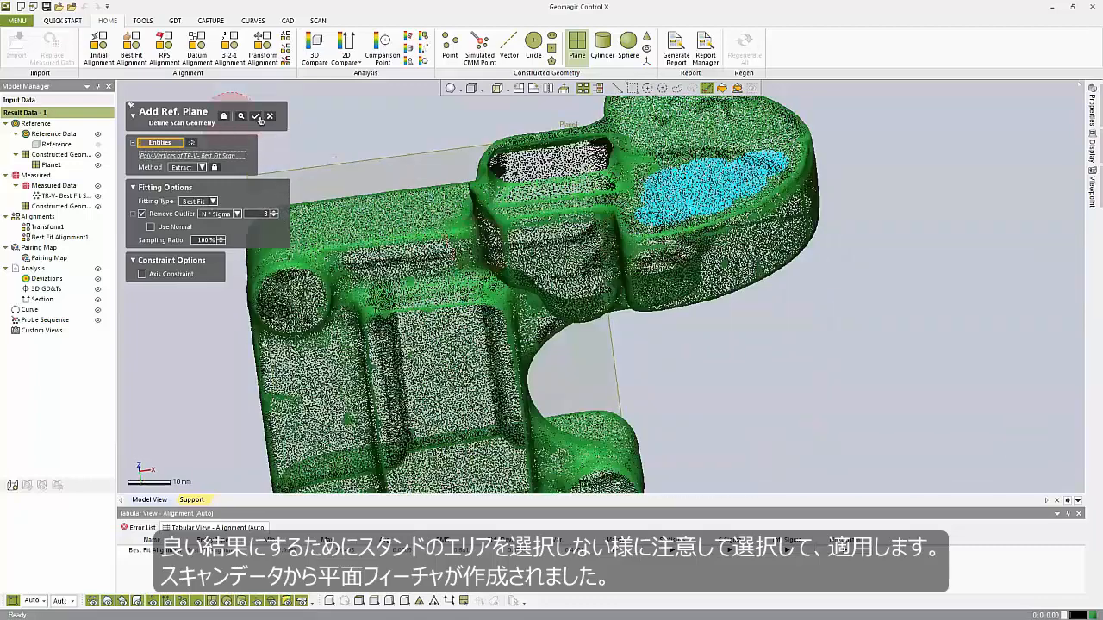
{"action": "left_click", "coordinate": [261, 117]}
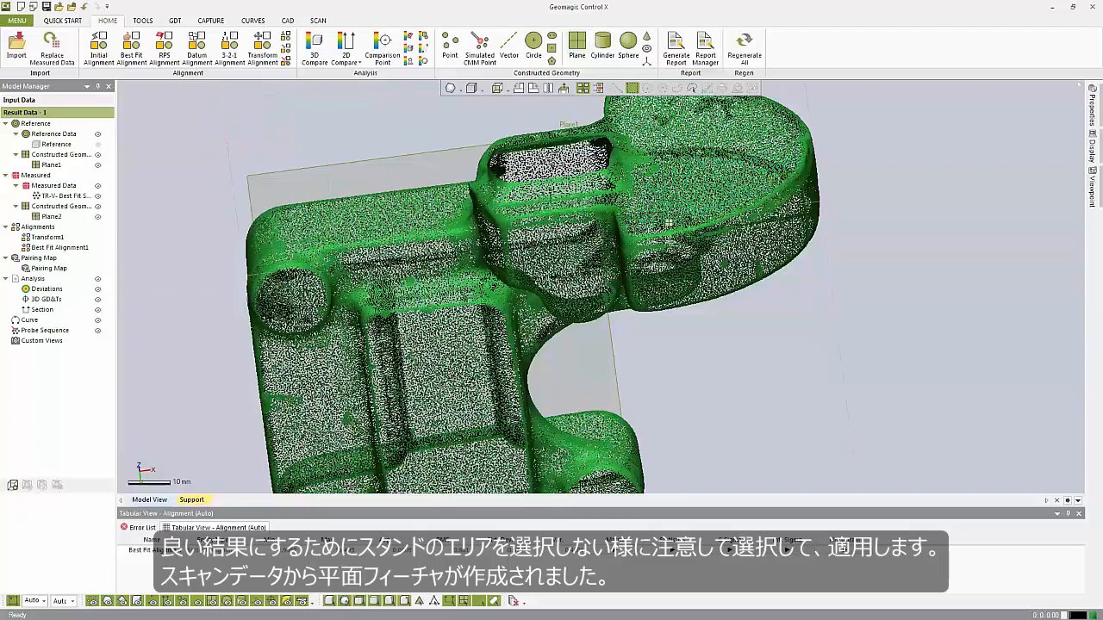
Open the Pairing Manager and switch it to Local pairing.
{"action": "right_click_drag", "start_coordinate": [654, 351], "coordinate": [389, 413]}
{"action": "scroll", "coordinate": [271, 315], "scroll_direction": "down", "scroll_amount": 3}
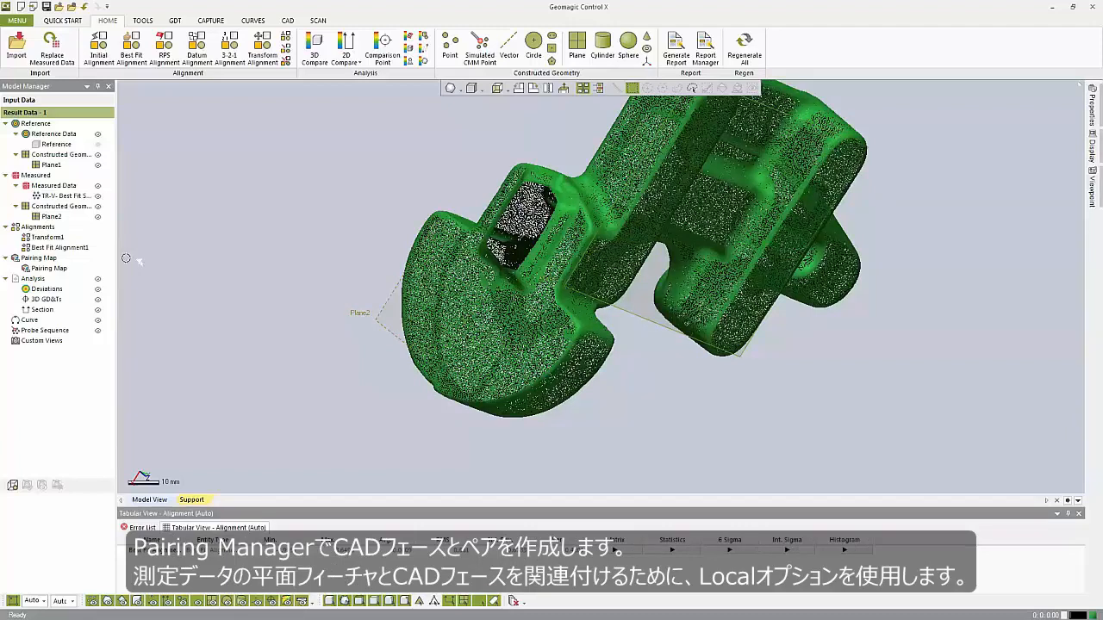
{"action": "left_click", "coordinate": [153, 22]}
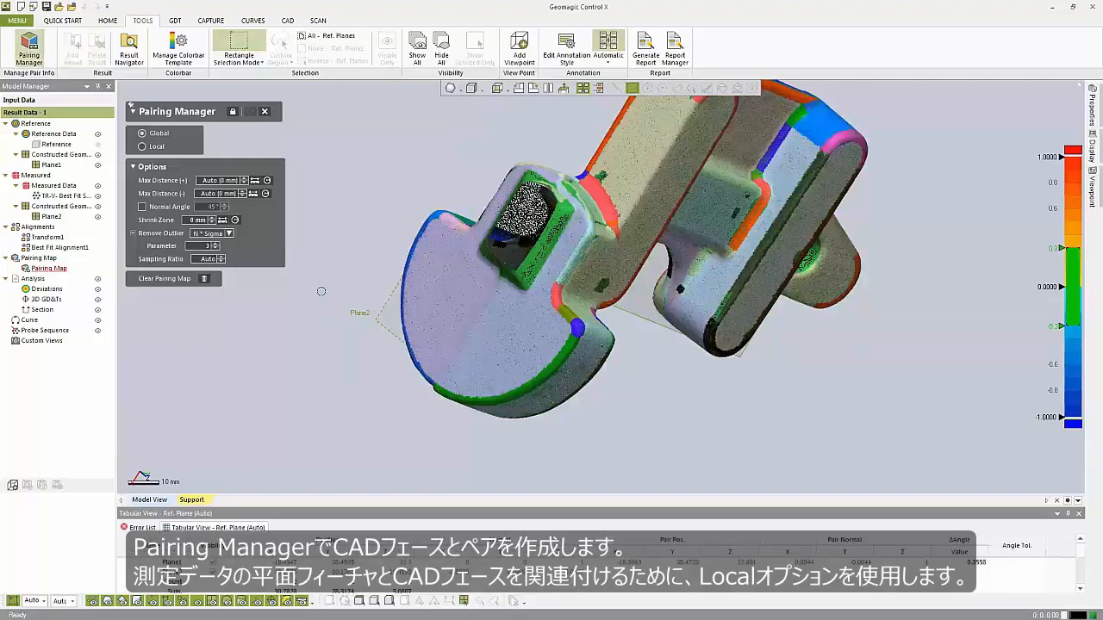
{"action": "left_click", "coordinate": [142, 146]}
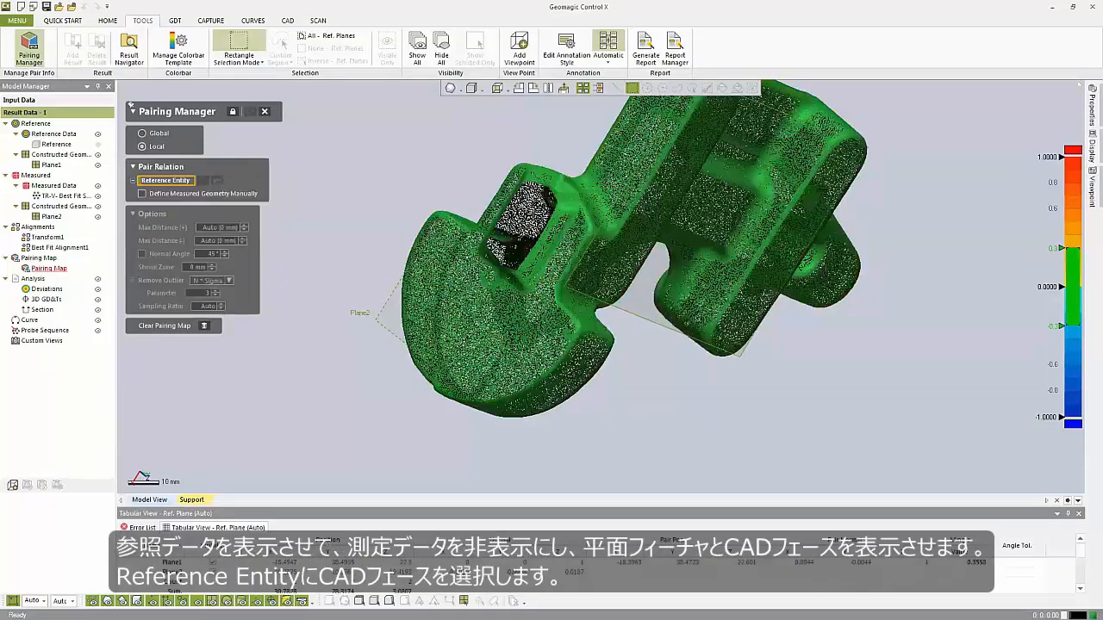
With the reference CAD shown instead of the scan, pick the round end's top face as the Reference Entity.
{"action": "left_click", "coordinate": [98, 145]}
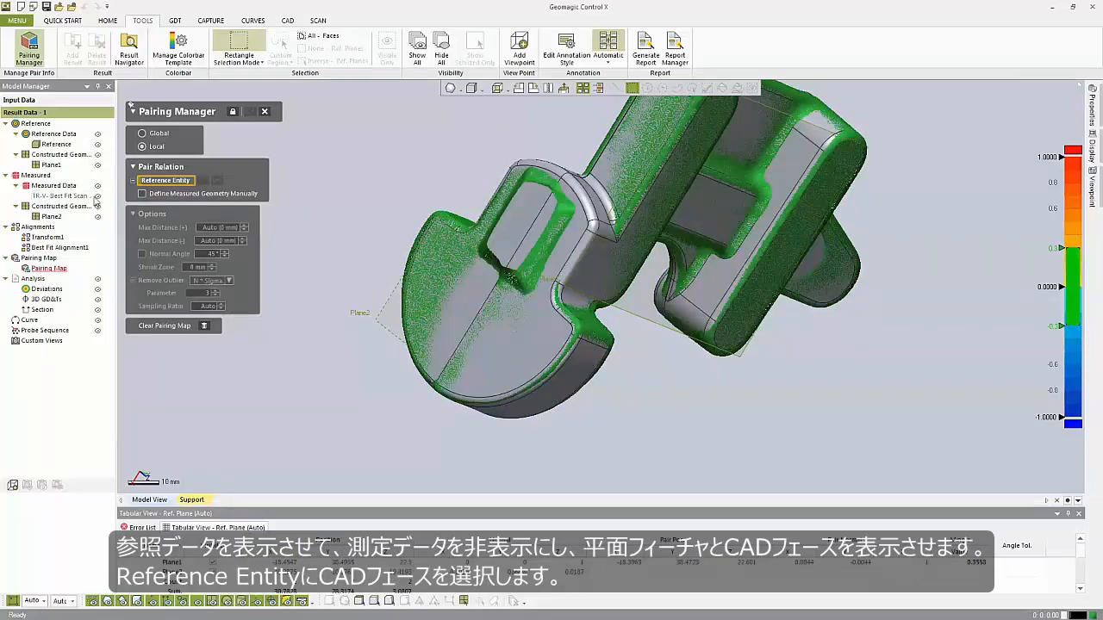
{"action": "left_click", "coordinate": [97, 197]}
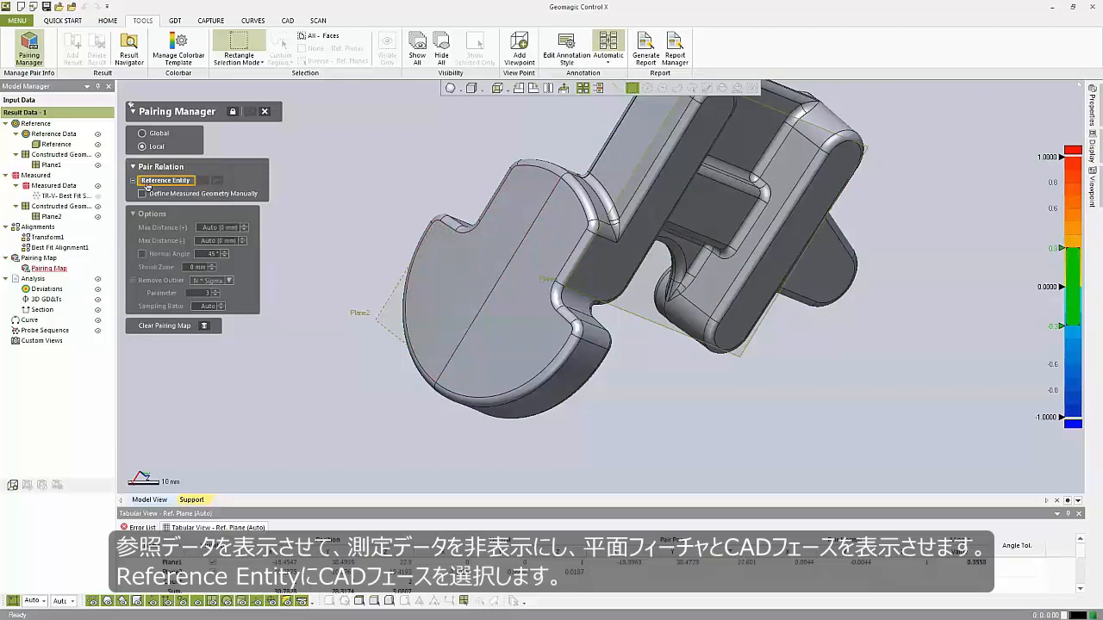
{"action": "left_click", "coordinate": [513, 214]}
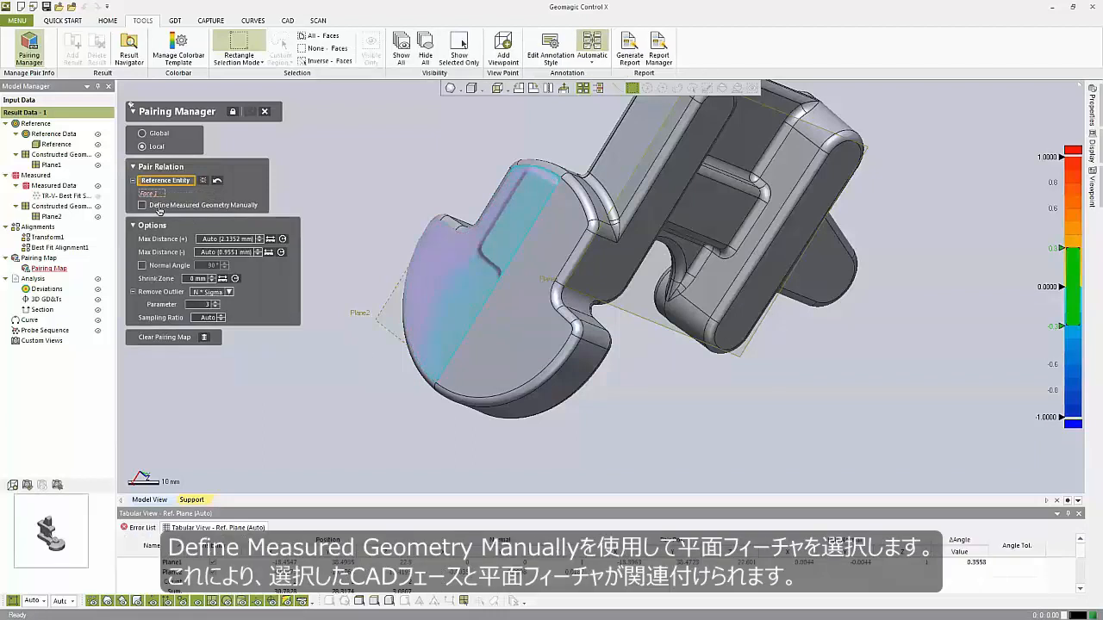
Define the measured geometry manually as Plane2 and confirm the pairing.
{"action": "left_click", "coordinate": [142, 205]}
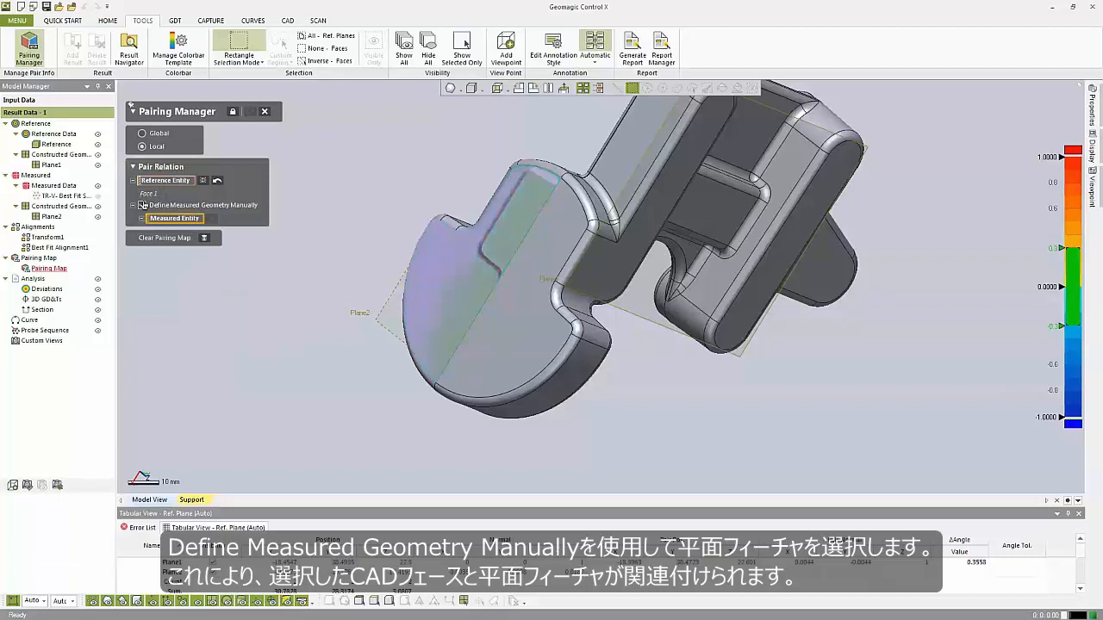
{"action": "left_click", "coordinate": [389, 313]}
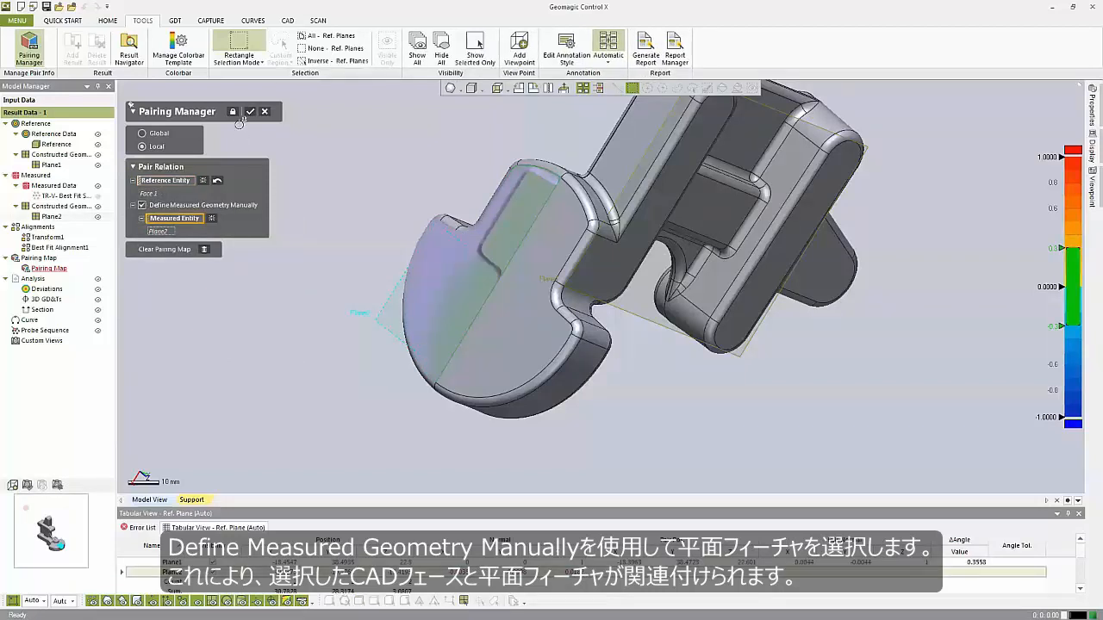
{"action": "left_click", "coordinate": [252, 113]}
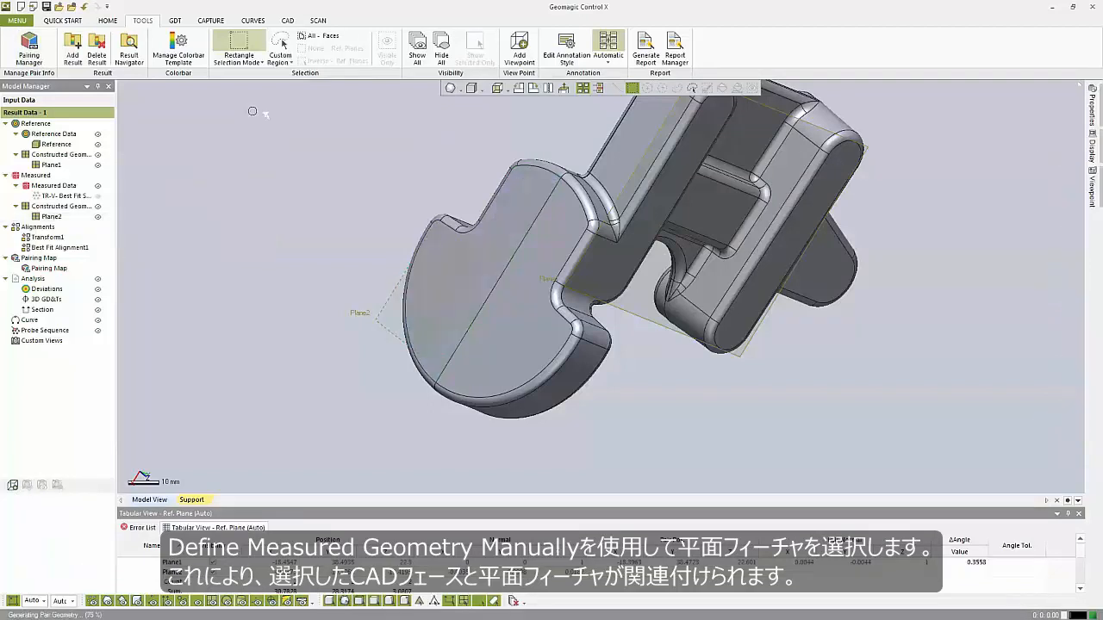
{"action": "right_click_drag", "start_coordinate": [396, 233], "coordinate": [552, 466]}
{"action": "scroll", "coordinate": [569, 431], "scroll_direction": "down", "scroll_amount": 3}
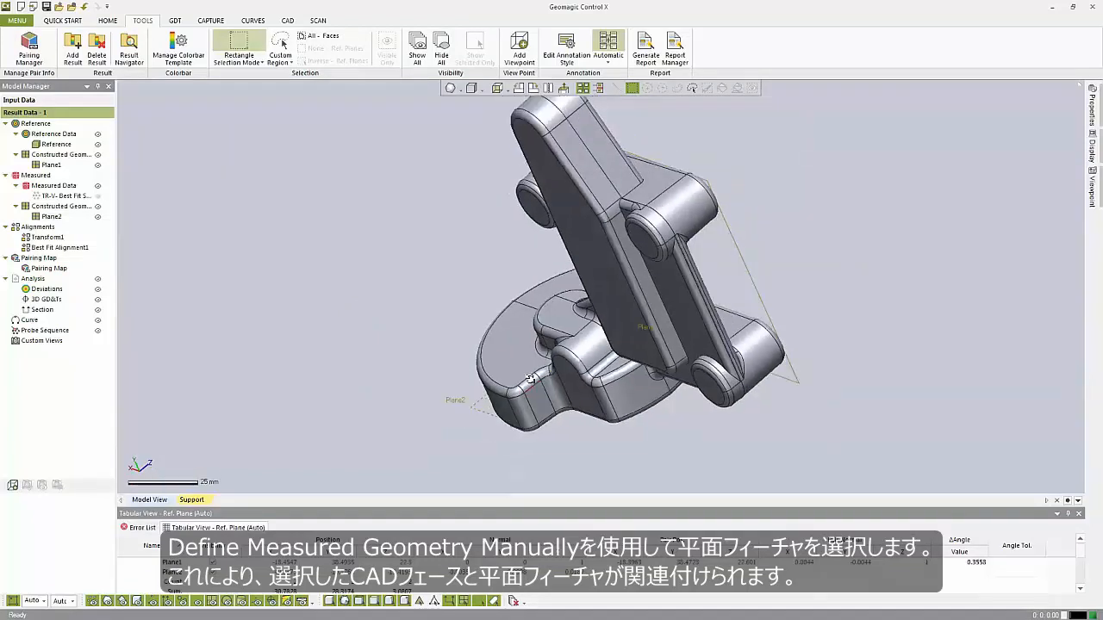
{"action": "right_click_drag", "start_coordinate": [637, 362], "coordinate": [204, 210]}
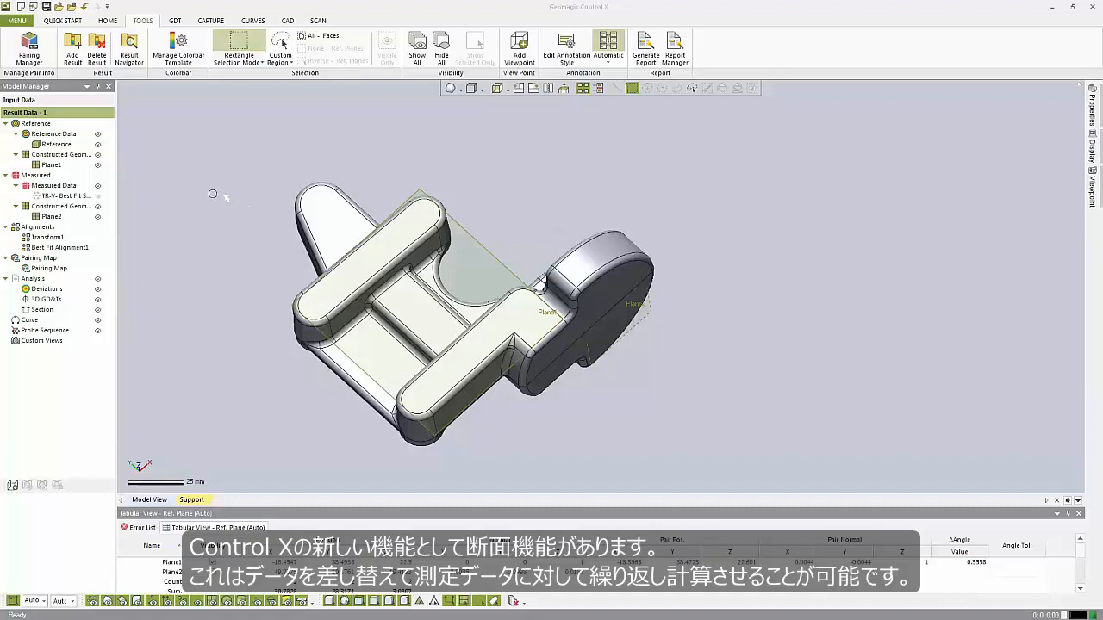
Create a 2D GD&T section from the created plane, resizing its frame, setting the offset distance to 20 mm, and moving the deviation tag aside.
{"action": "left_click", "coordinate": [177, 21]}
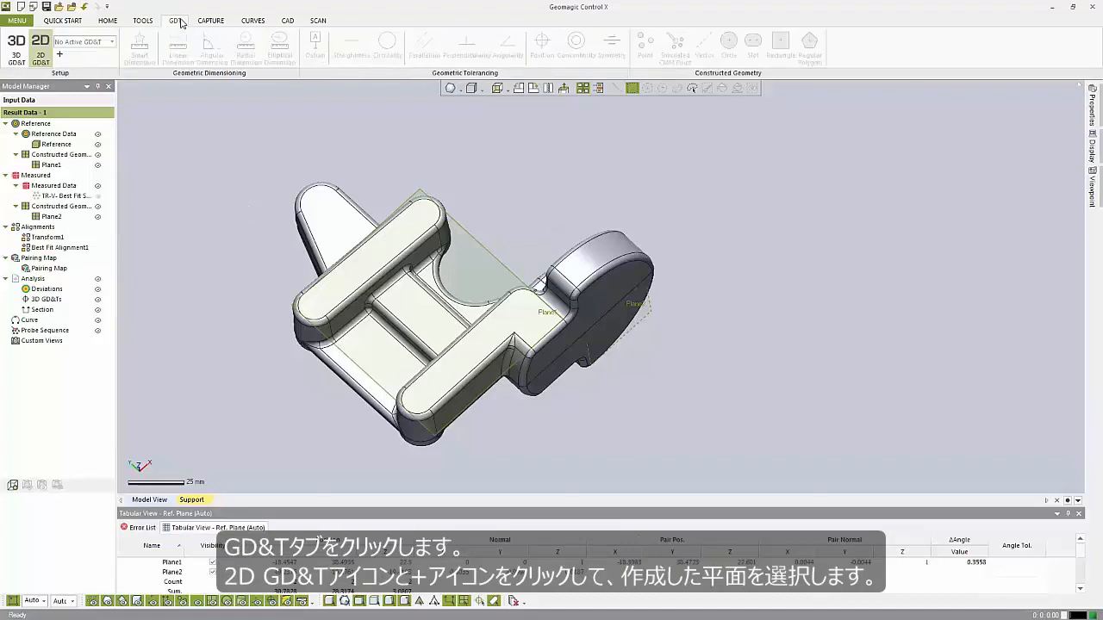
{"action": "left_click", "coordinate": [58, 55]}
{"action": "left_click", "coordinate": [398, 213]}
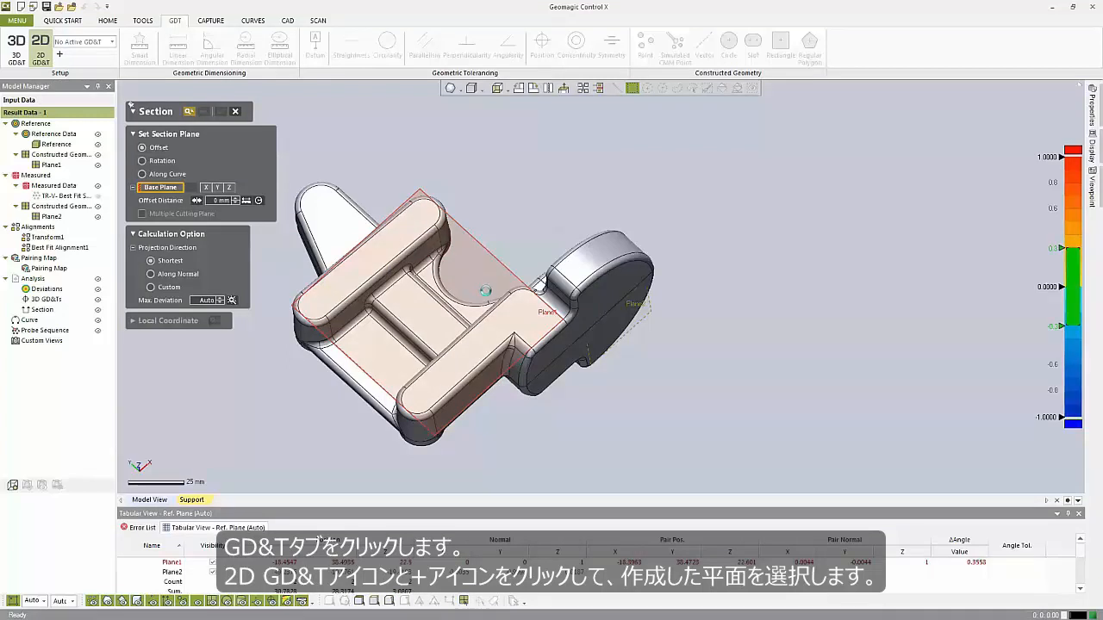
{"action": "right_click_drag", "start_coordinate": [488, 295], "coordinate": [587, 269]}
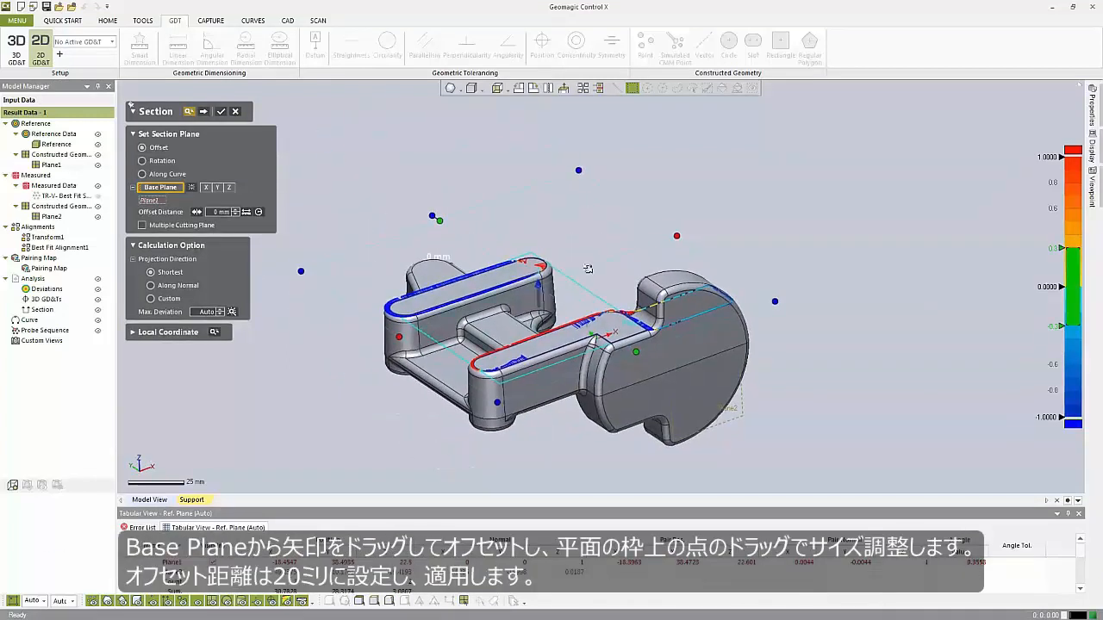
{"action": "left_click_drag", "start_coordinate": [538, 285], "coordinate": [543, 346]}
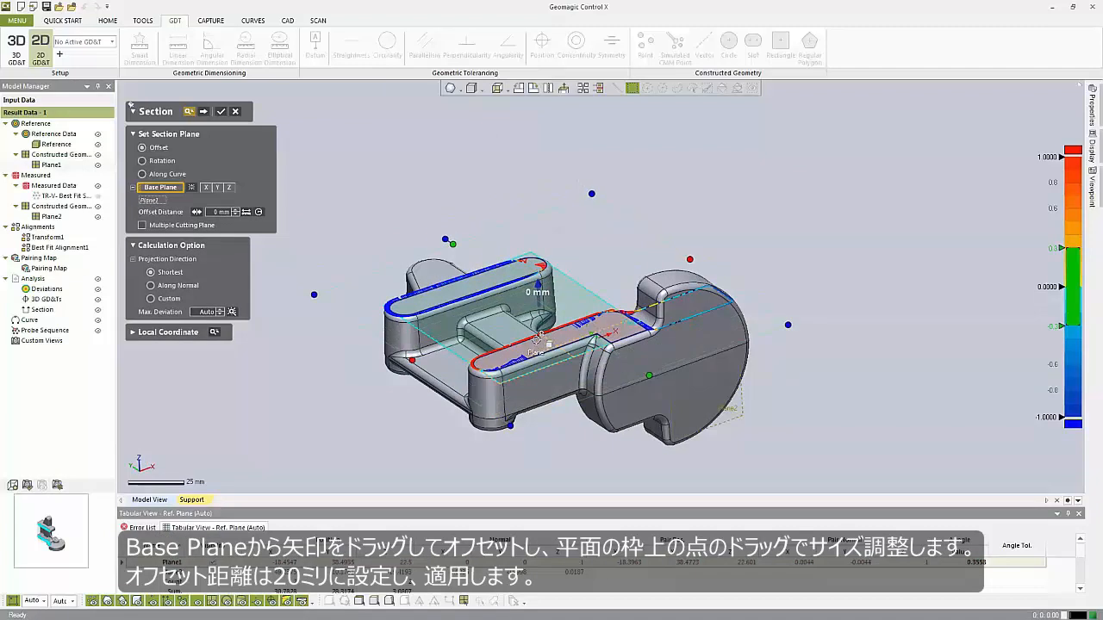
{"action": "left_click_drag", "start_coordinate": [538, 297], "coordinate": [537, 328]}
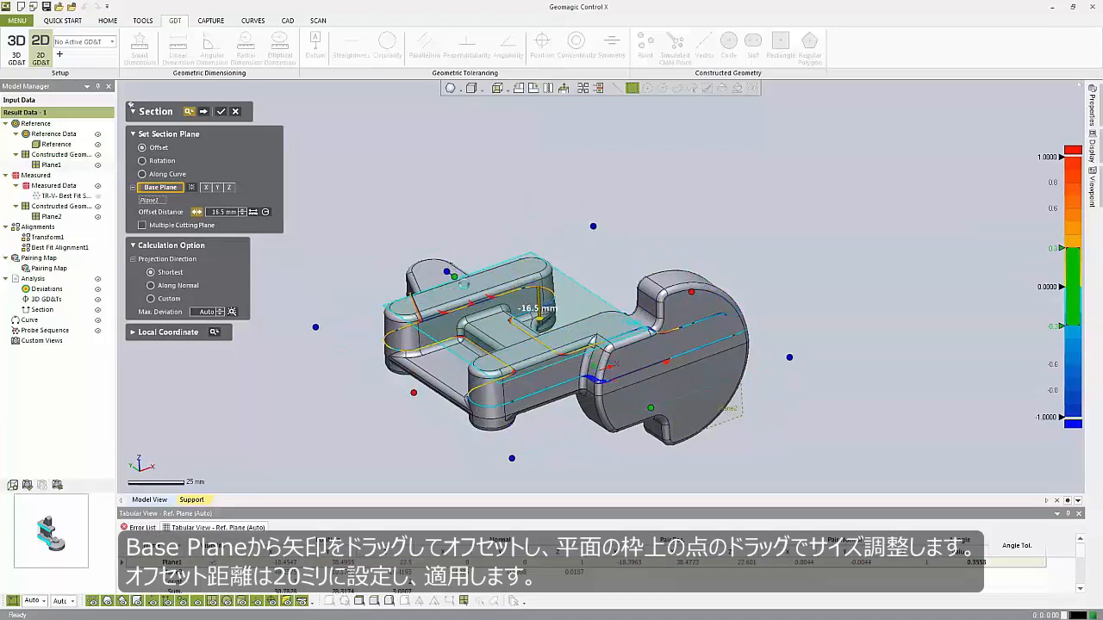
{"action": "left_click_drag", "start_coordinate": [454, 278], "coordinate": [414, 251]}
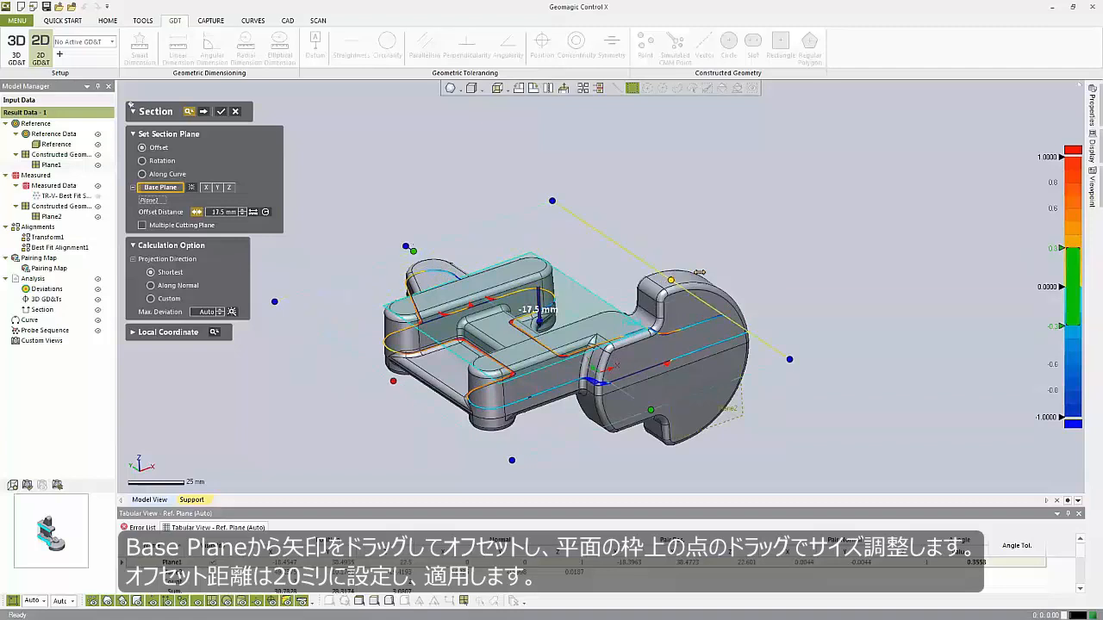
{"action": "left_click_drag", "start_coordinate": [700, 272], "coordinate": [723, 262]}
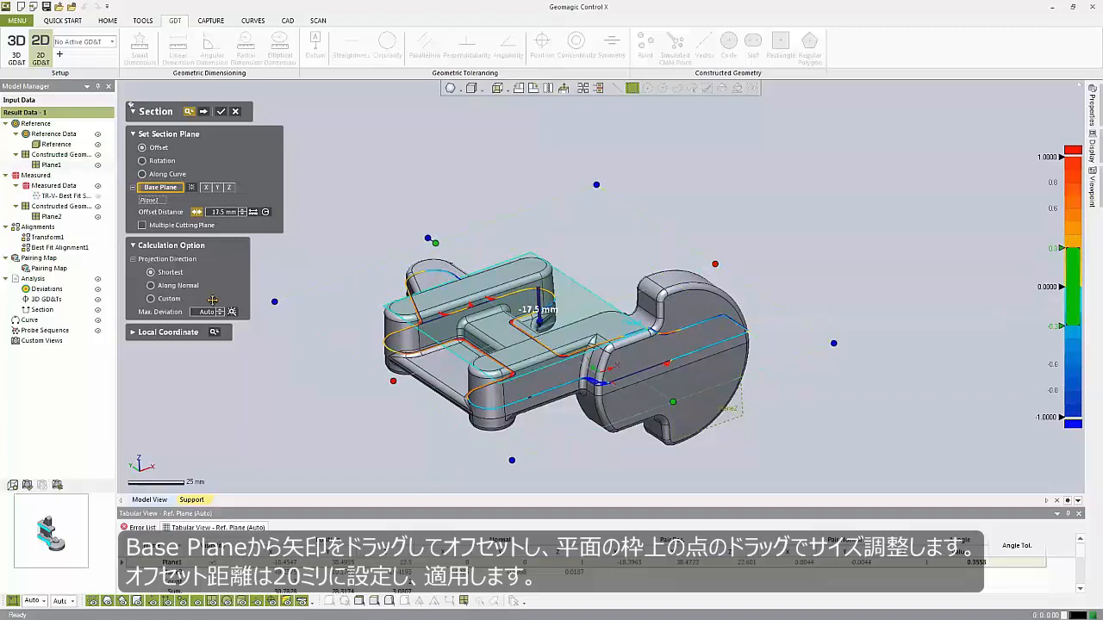
{"action": "left_click", "coordinate": [221, 212]}
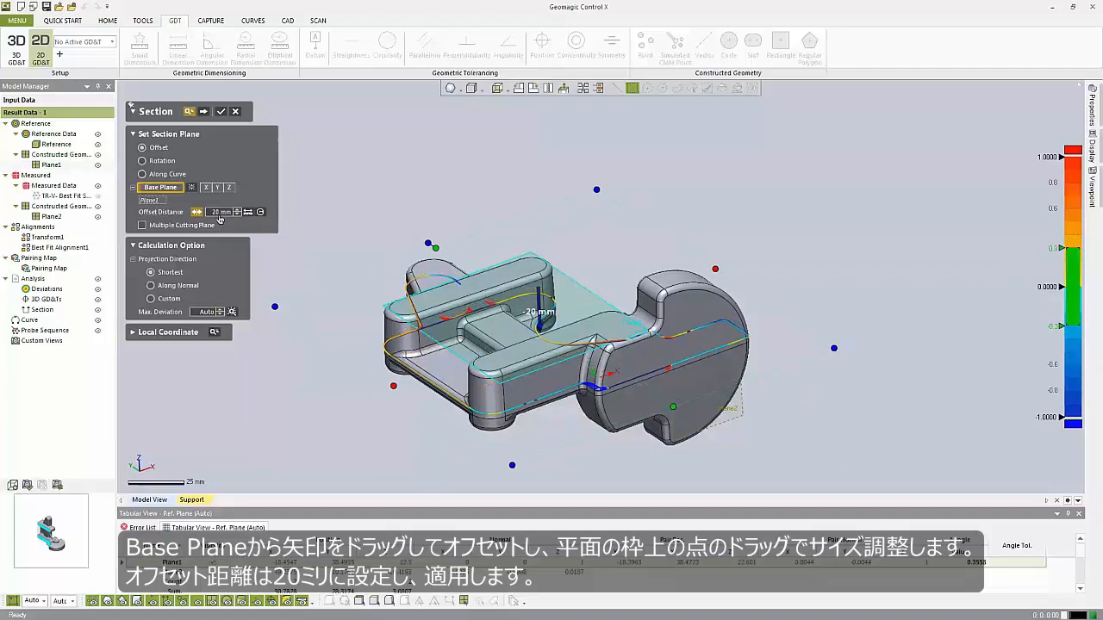
{"action": "left_click", "coordinate": [221, 113]}
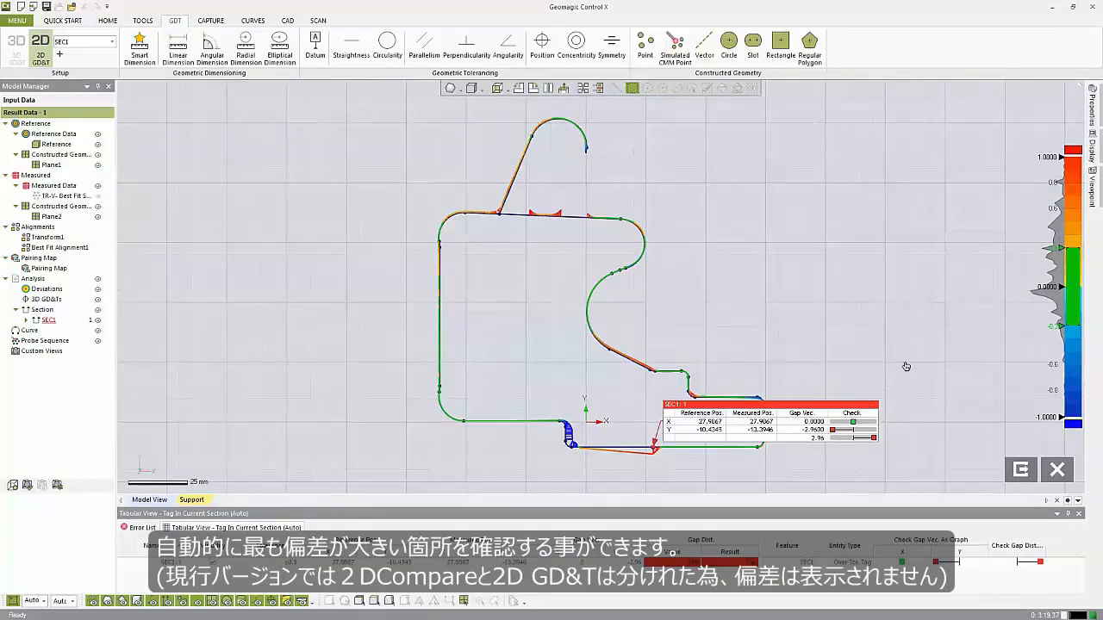
{"action": "left_click_drag", "start_coordinate": [906, 366], "coordinate": [967, 369]}
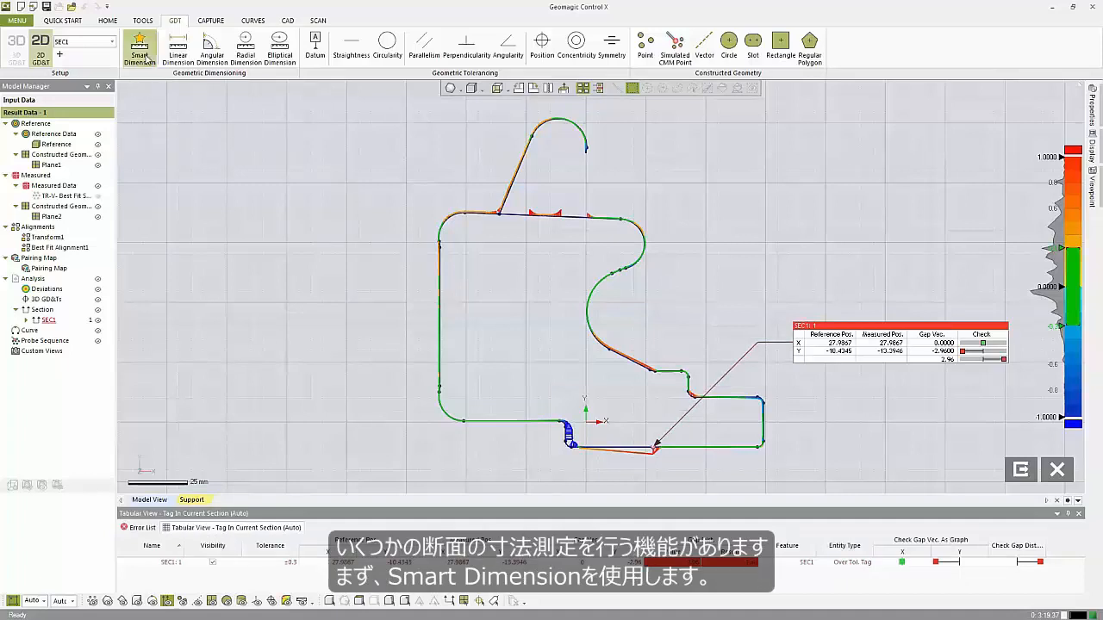
With Smart Dimension, add diameter dimensions to the top round end arc and the upper notch arc of the section.
{"action": "left_click", "coordinate": [560, 120]}
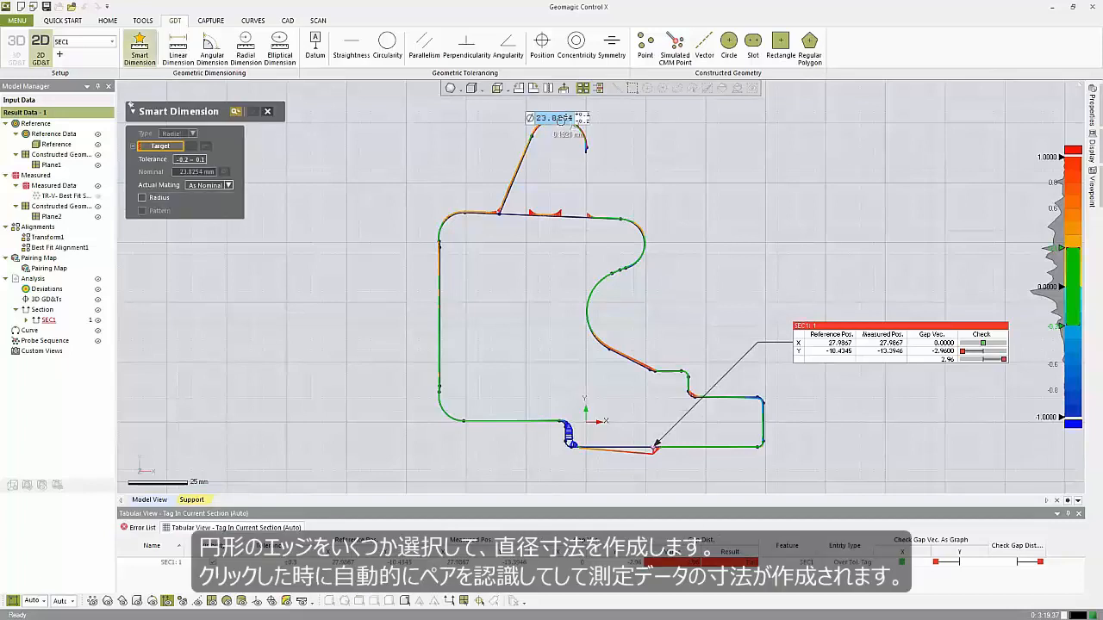
{"action": "left_click", "coordinate": [689, 139]}
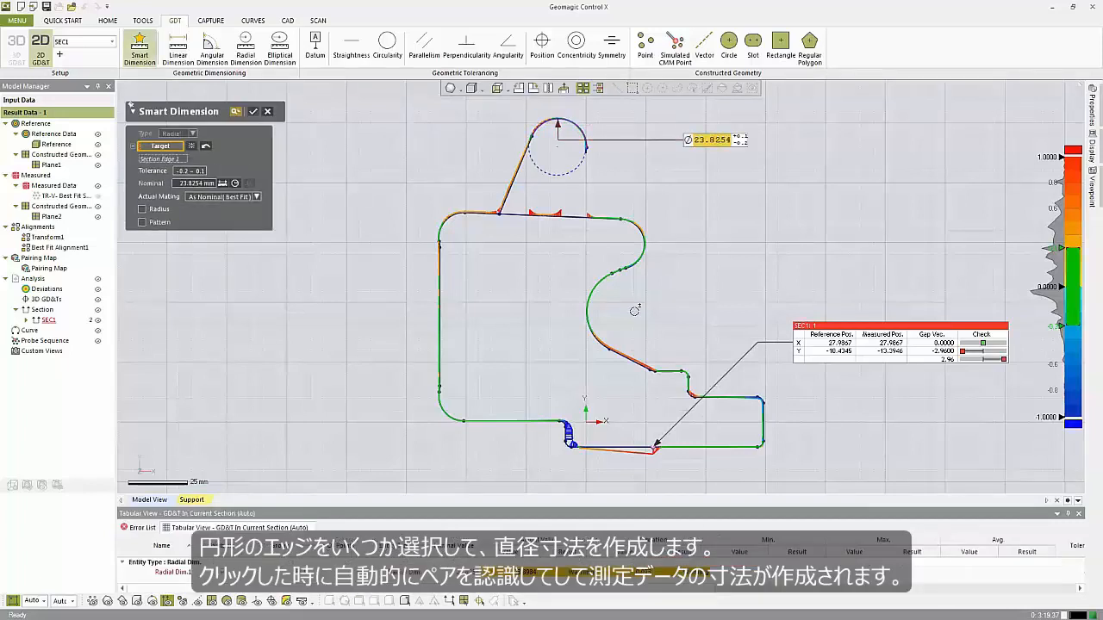
{"action": "left_click", "coordinate": [634, 251]}
{"action": "left_click", "coordinate": [642, 241]}
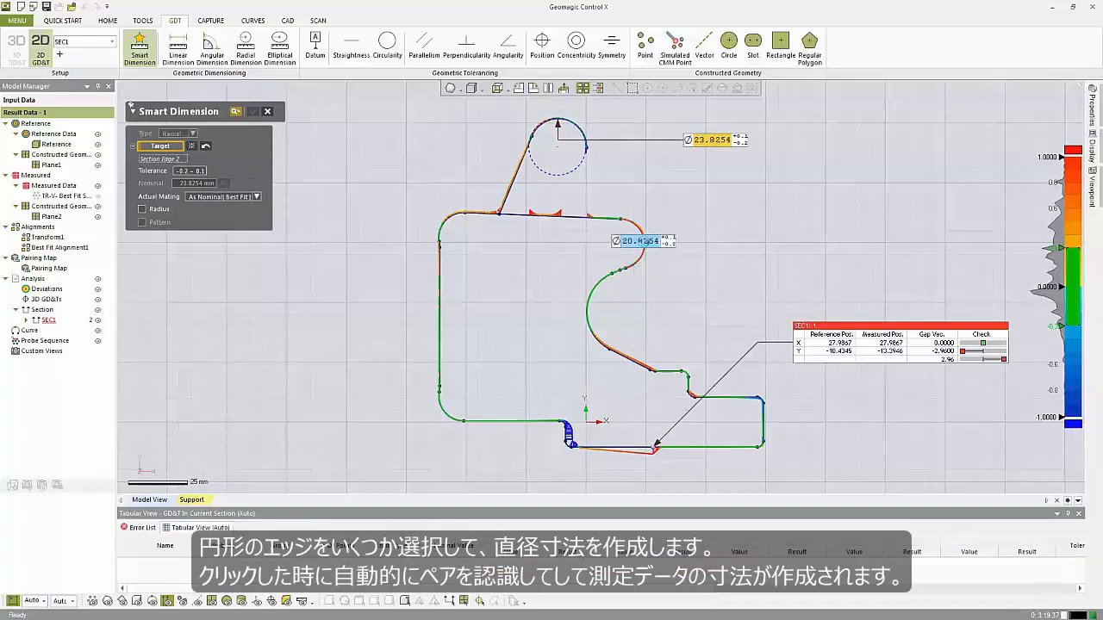
{"action": "left_click", "coordinate": [785, 225]}
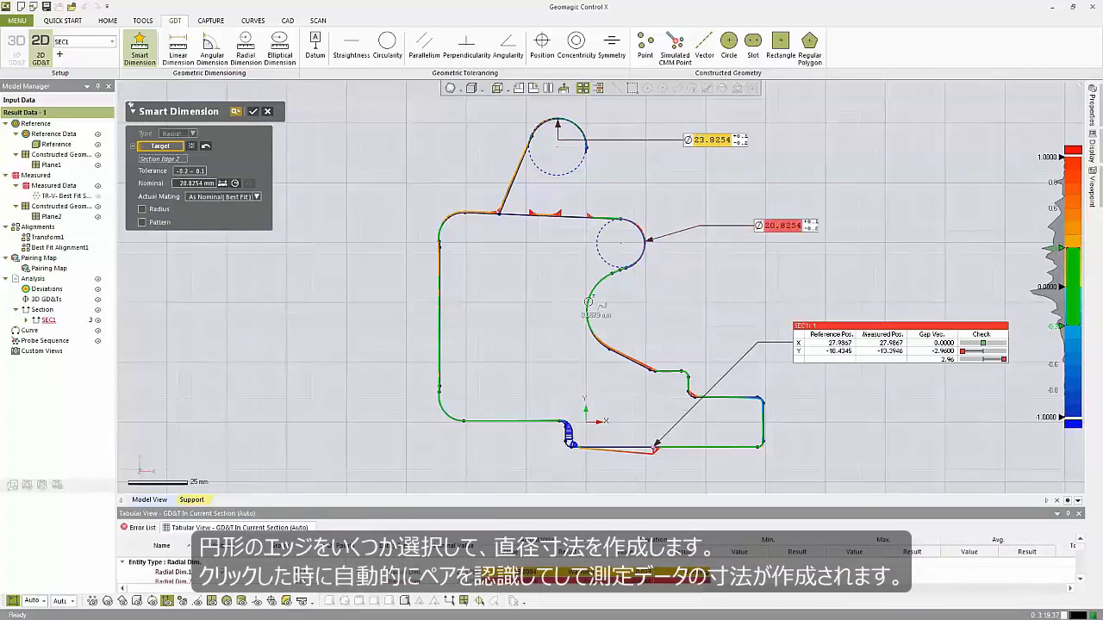
Add a diameter dimension to the large middle arc of the section profile.
{"action": "left_click", "coordinate": [589, 302]}
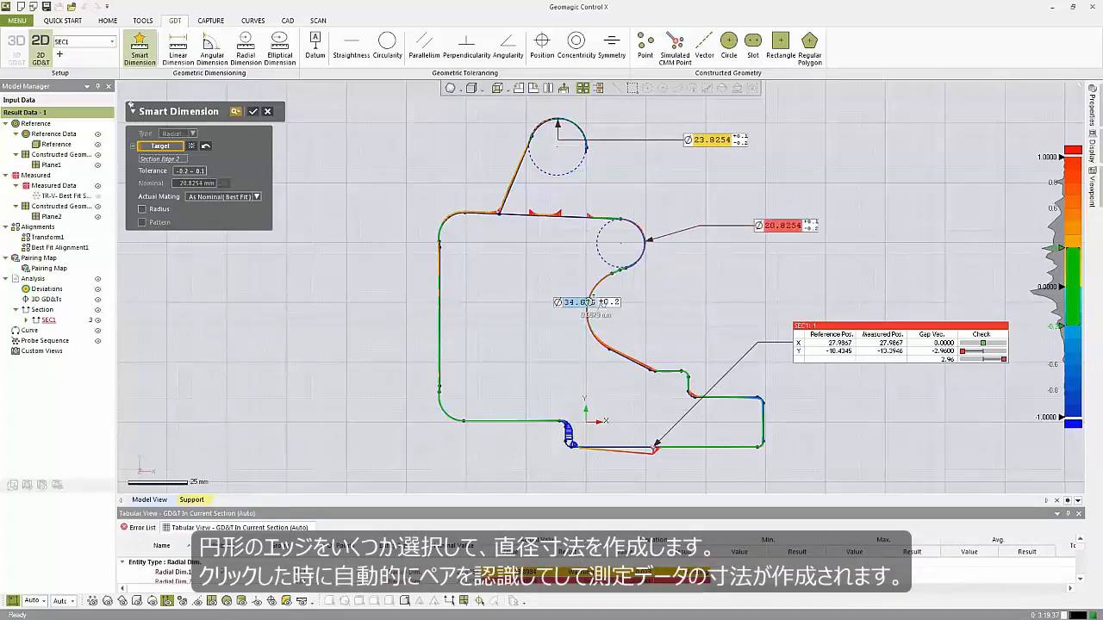
{"action": "left_click", "coordinate": [563, 300]}
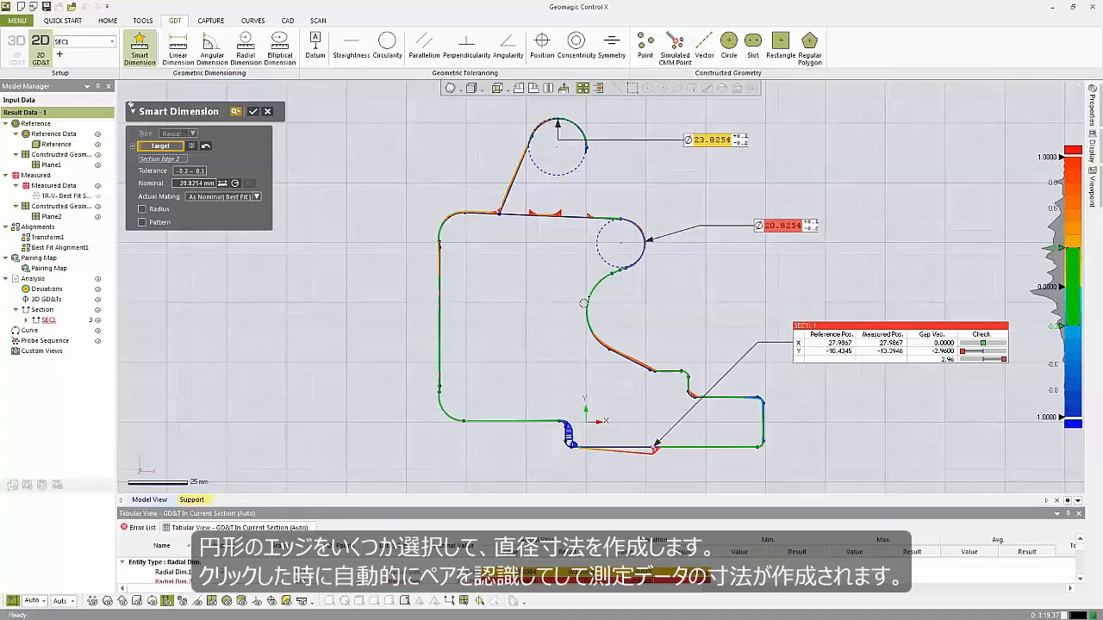
{"action": "left_click", "coordinate": [587, 303]}
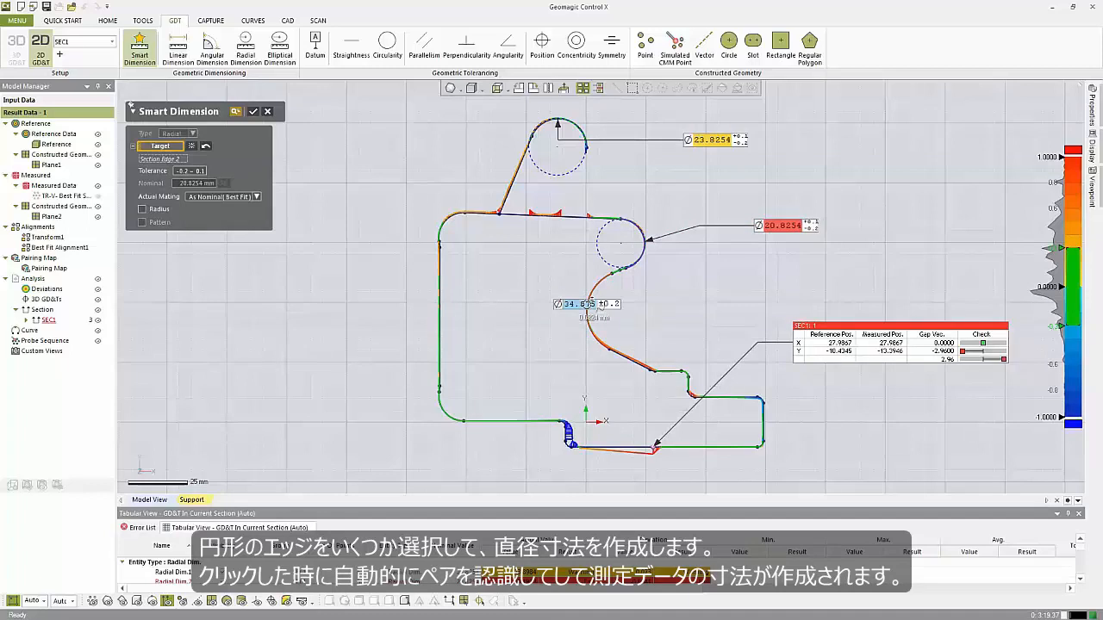
{"action": "left_click", "coordinate": [725, 313]}
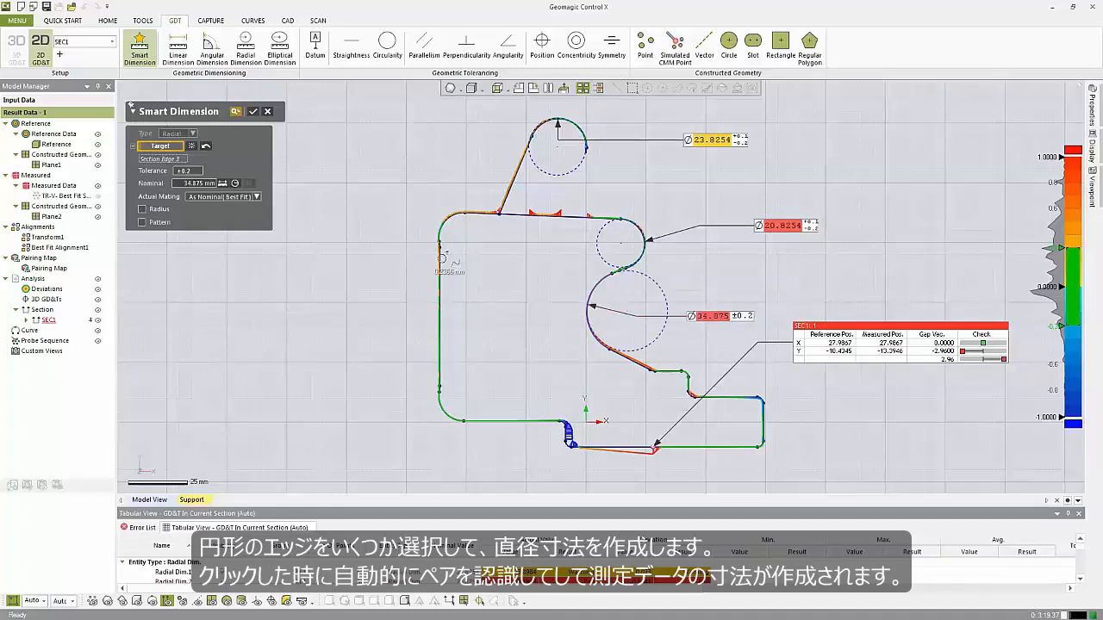
Add diameter dimensions to the upper-left and lower-left corner arcs and confirm the Smart Dimensions.
{"action": "left_click", "coordinate": [445, 220]}
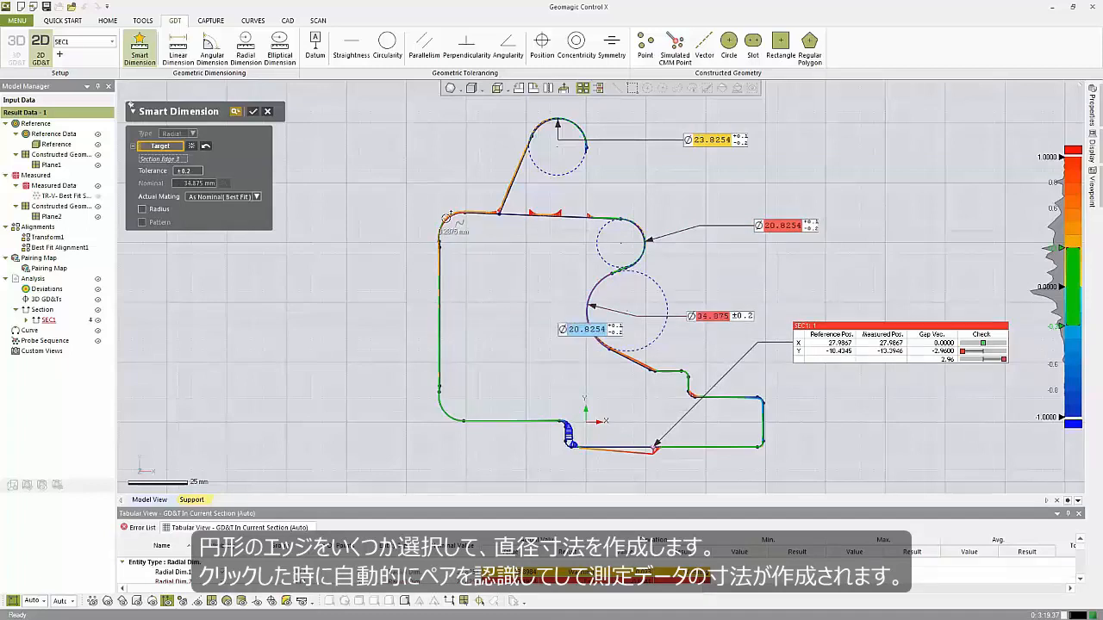
{"action": "left_click", "coordinate": [391, 161]}
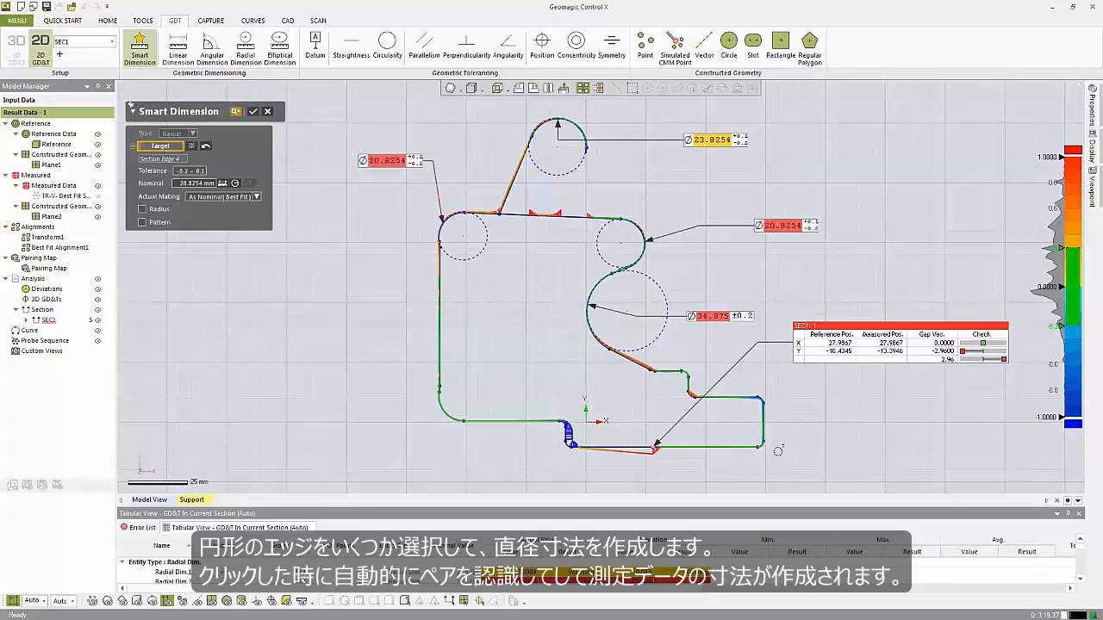
{"action": "left_click", "coordinate": [444, 407]}
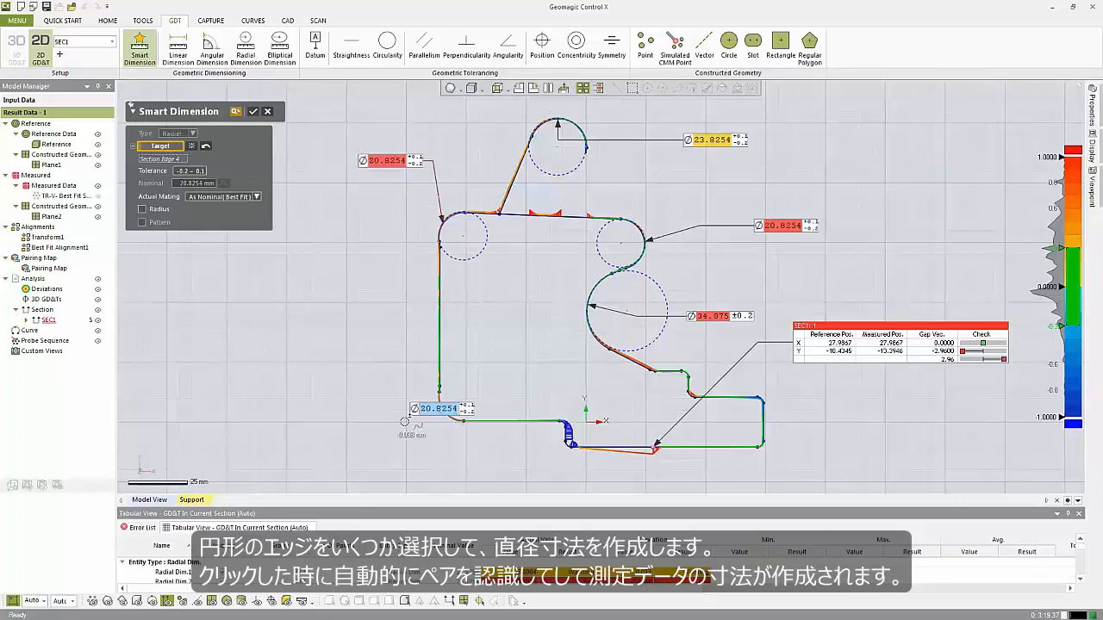
{"action": "left_click", "coordinate": [338, 440]}
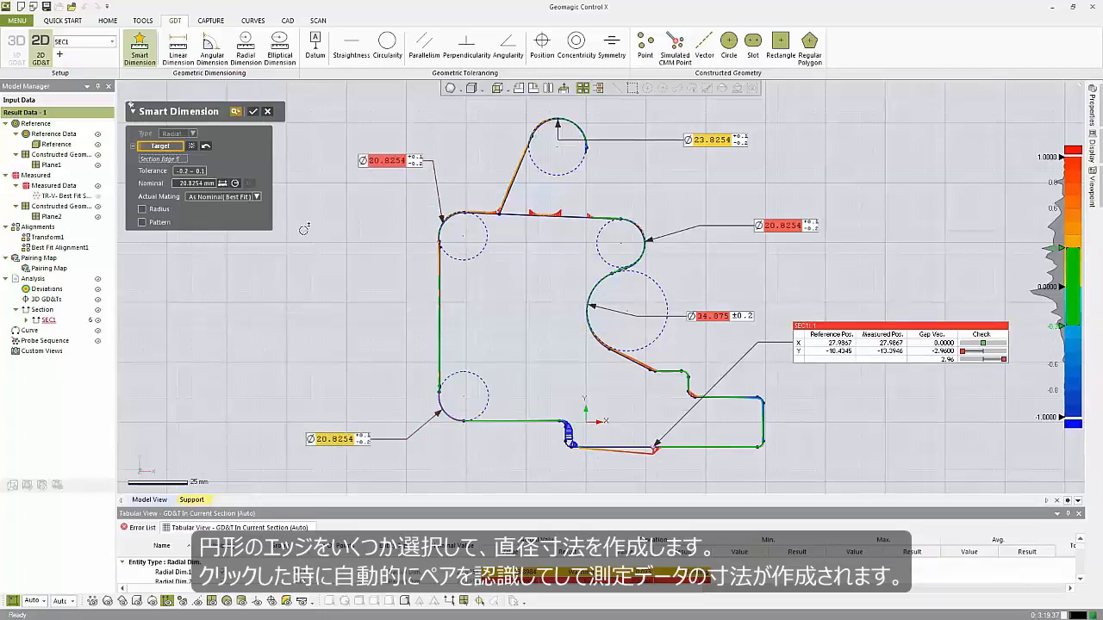
{"action": "left_click", "coordinate": [254, 114]}
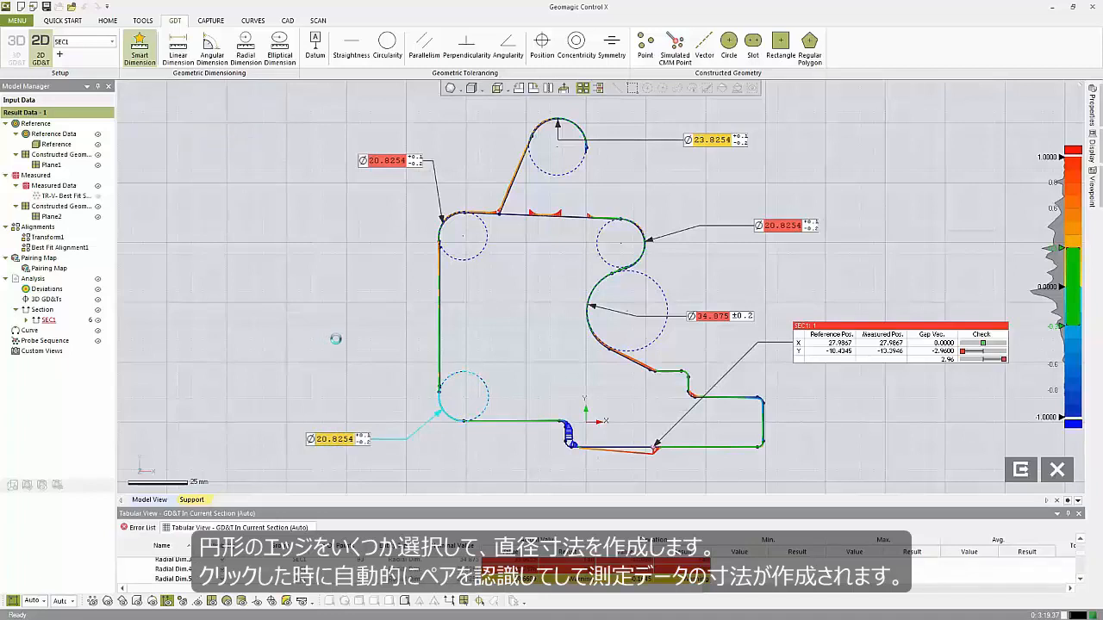
Start a Linear Dimension between the top arc and the lower-left arc, aligned to the Y-Axis.
{"action": "left_click", "coordinate": [190, 66]}
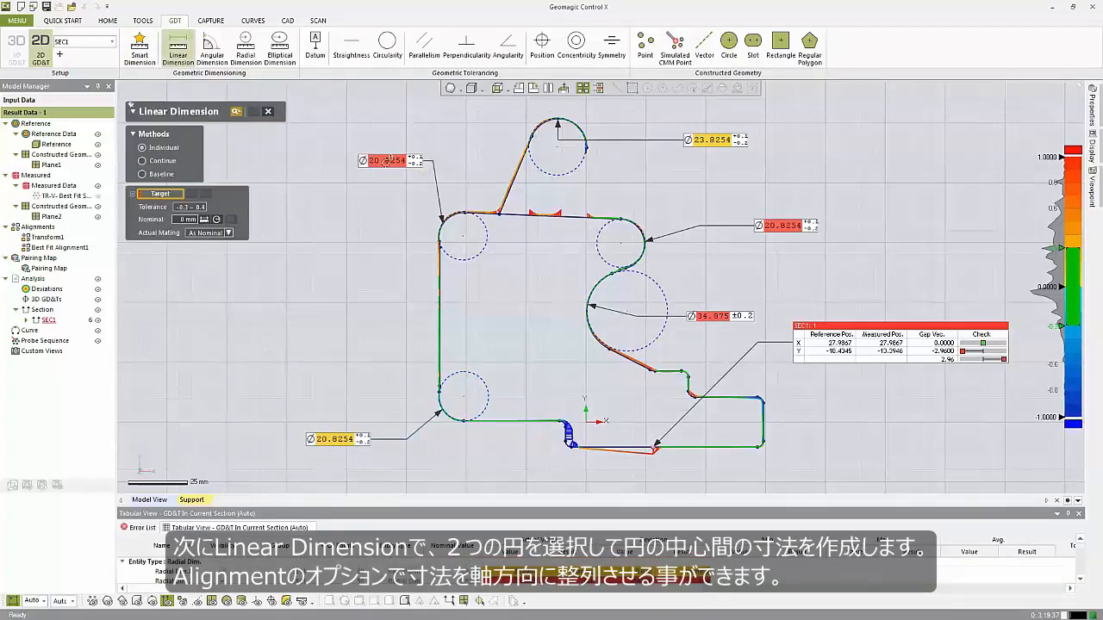
{"action": "left_click", "coordinate": [554, 121]}
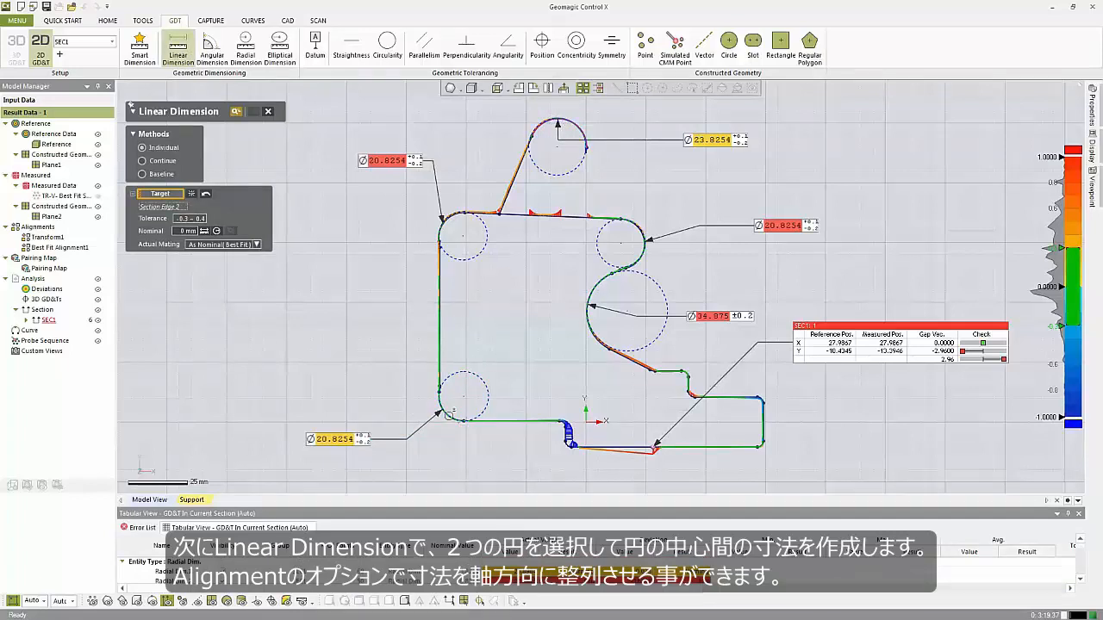
{"action": "left_click", "coordinate": [448, 416]}
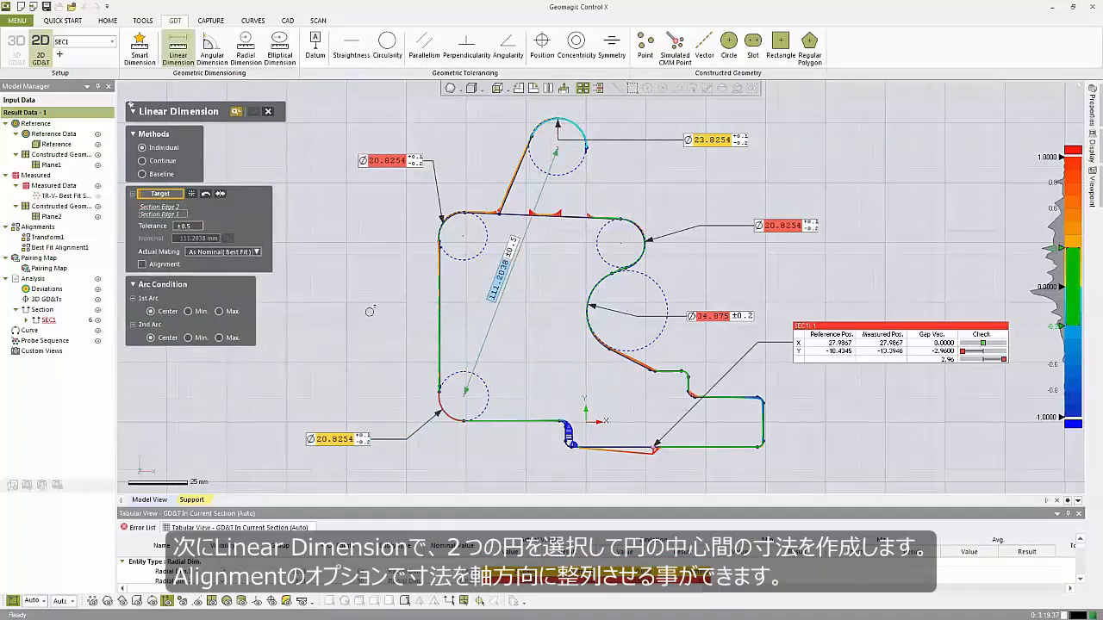
{"action": "left_click", "coordinate": [142, 264]}
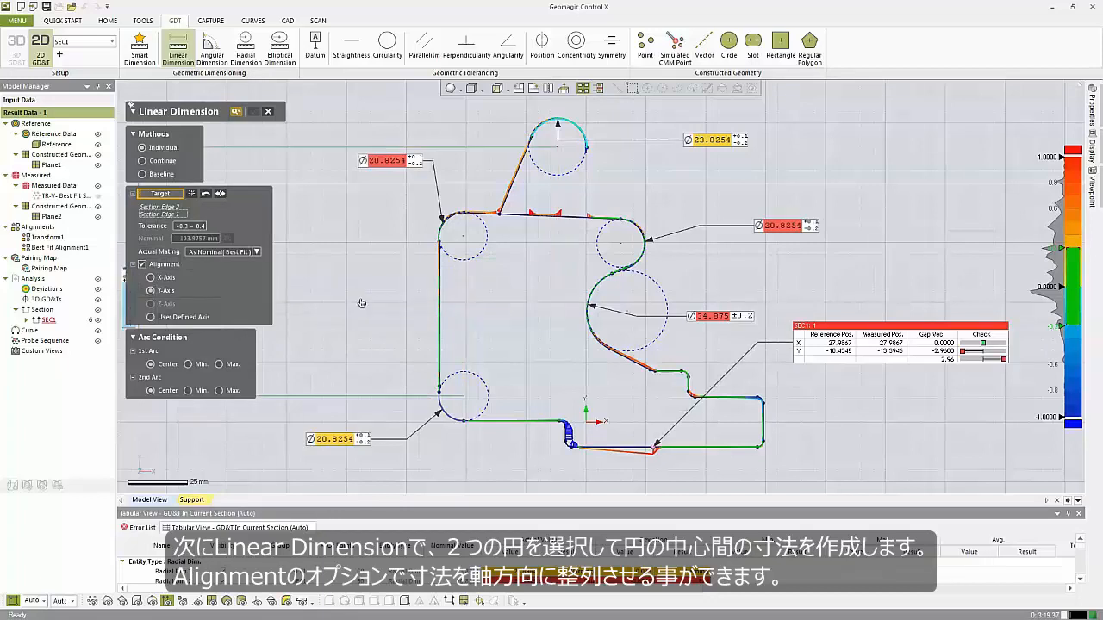
{"action": "left_click", "coordinate": [151, 290]}
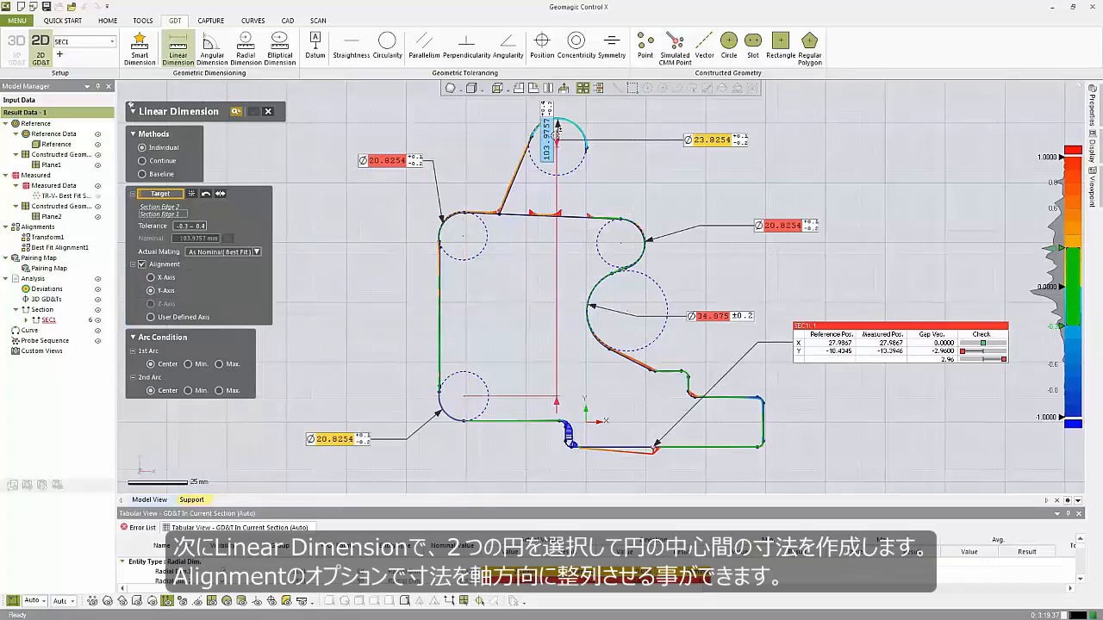
Set both arc conditions to Max, place the linear dimension beside the profile, and confirm it.
{"action": "left_click", "coordinate": [218, 391]}
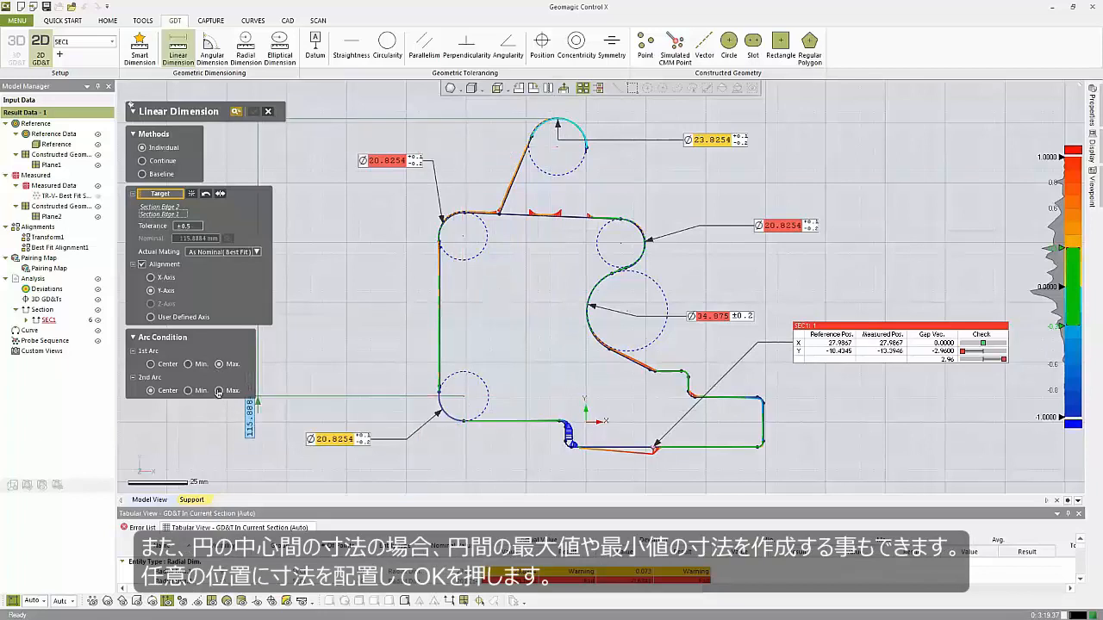
{"action": "left_click", "coordinate": [219, 393]}
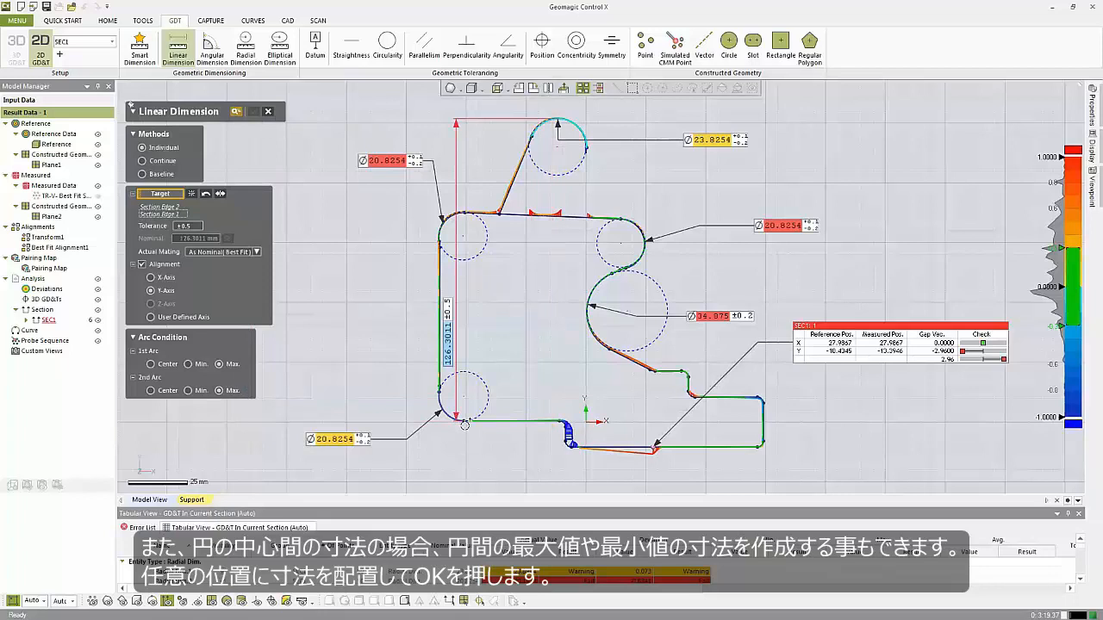
{"action": "left_click", "coordinate": [430, 402]}
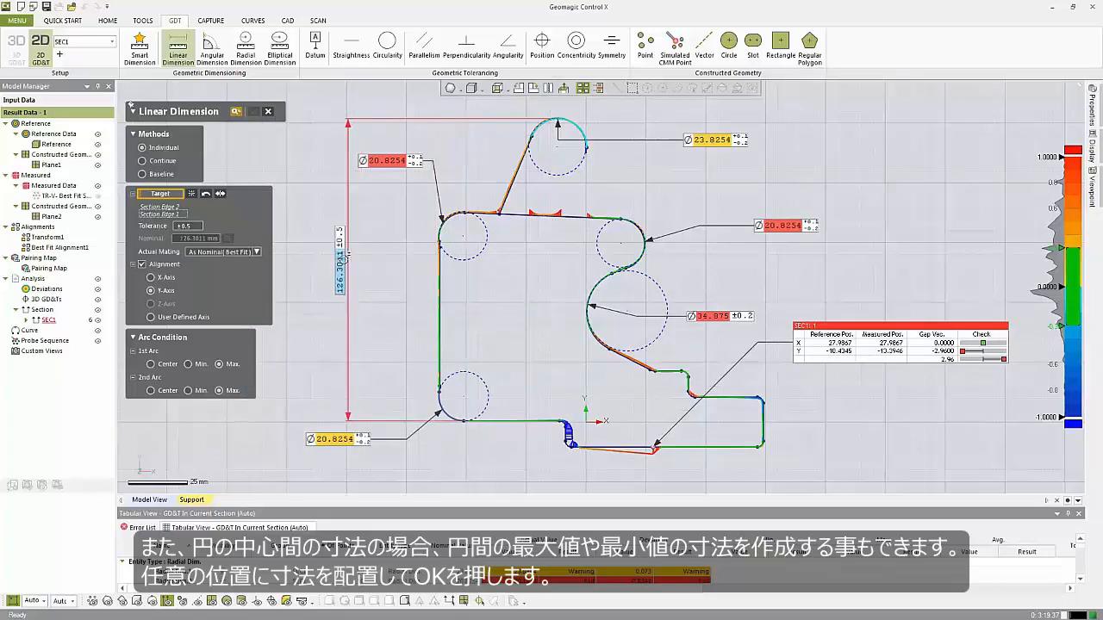
{"action": "left_click", "coordinate": [340, 328]}
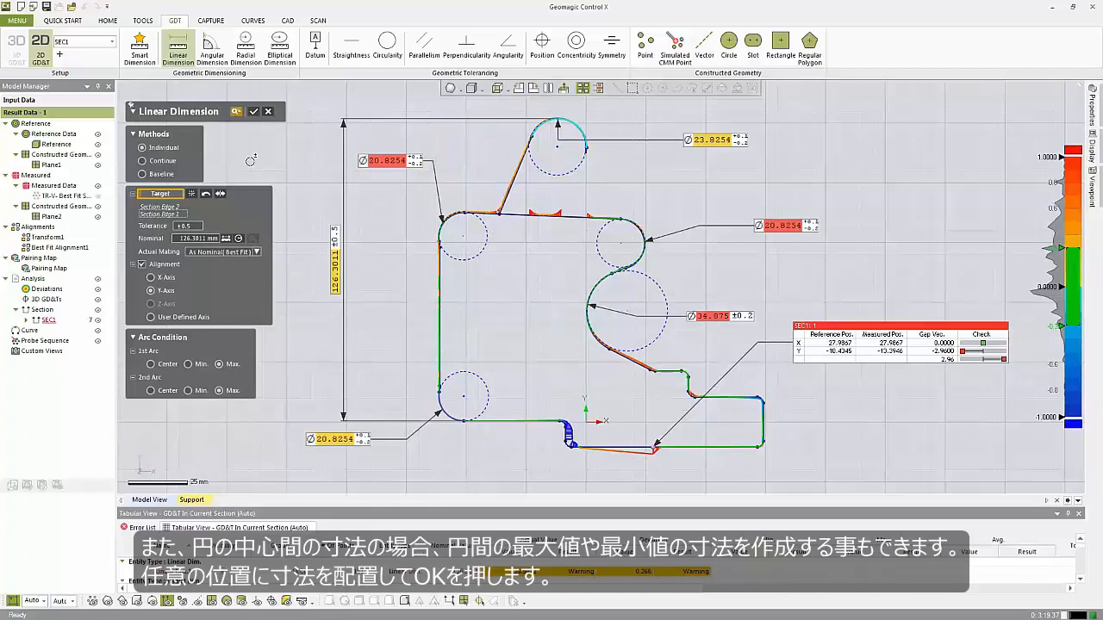
{"action": "left_click", "coordinate": [254, 113]}
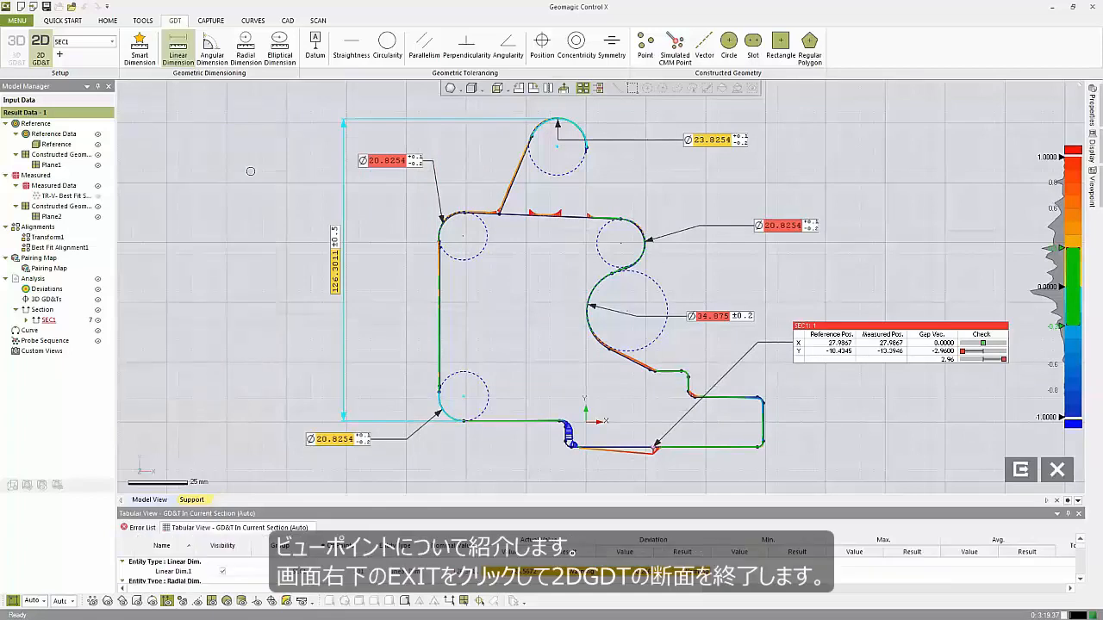
Move the deviation tag below the section profile.
{"action": "left_click_drag", "start_coordinate": [892, 346], "coordinate": [475, 476]}
{"action": "scroll", "coordinate": [557, 387], "scroll_direction": "down", "scroll_amount": 1}
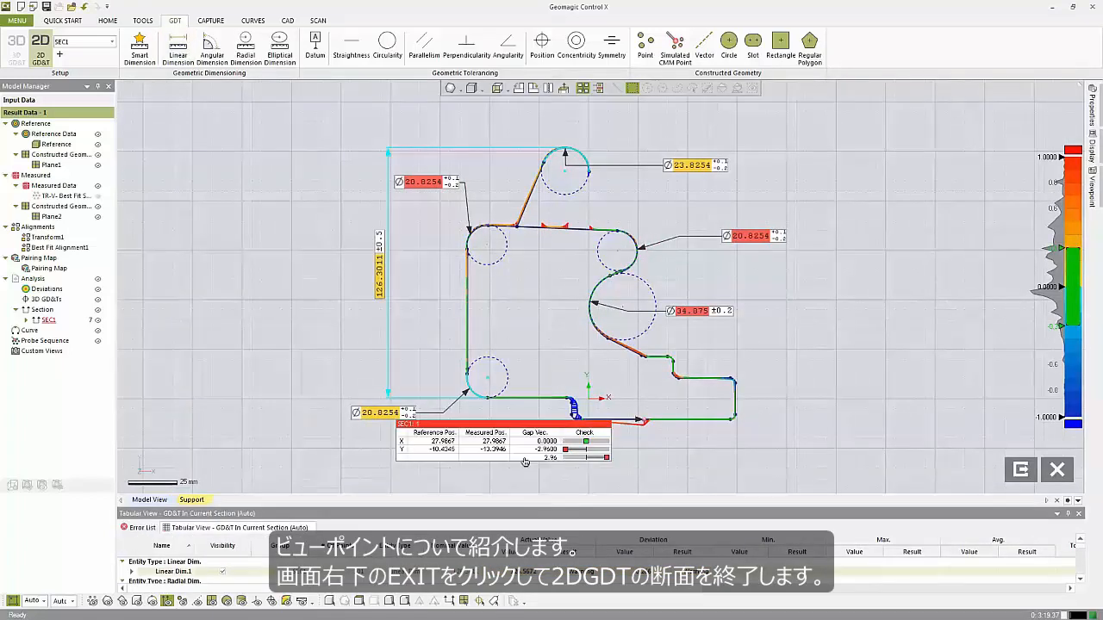
Nudge the deviation tag further below the profile and exit the 2D GD&T section.
{"action": "left_click_drag", "start_coordinate": [542, 470], "coordinate": [578, 479]}
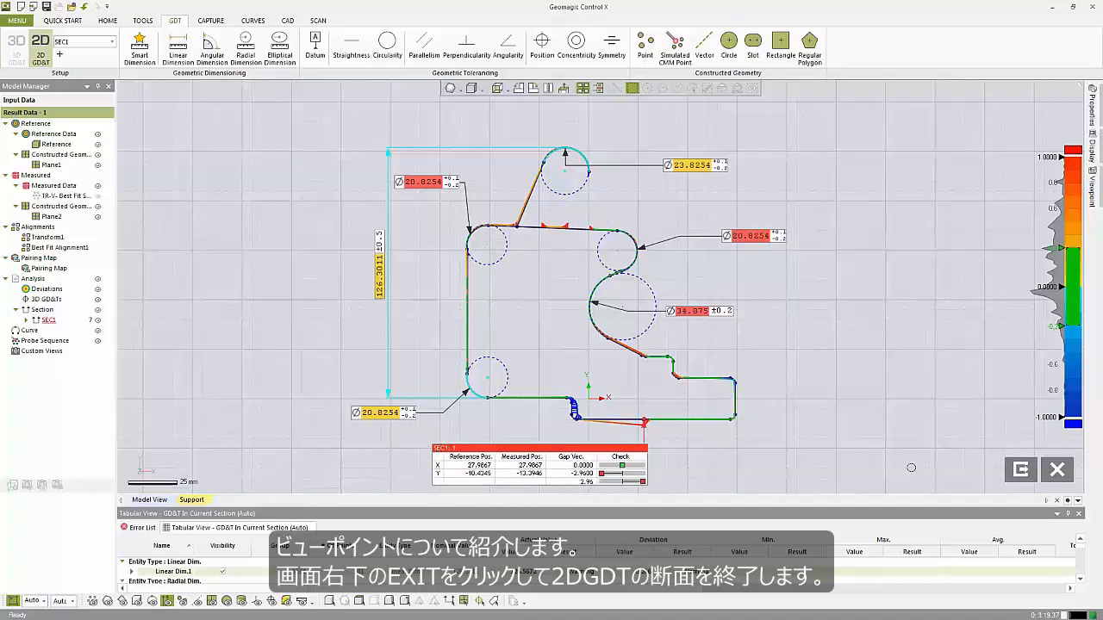
{"action": "left_click", "coordinate": [1020, 468]}
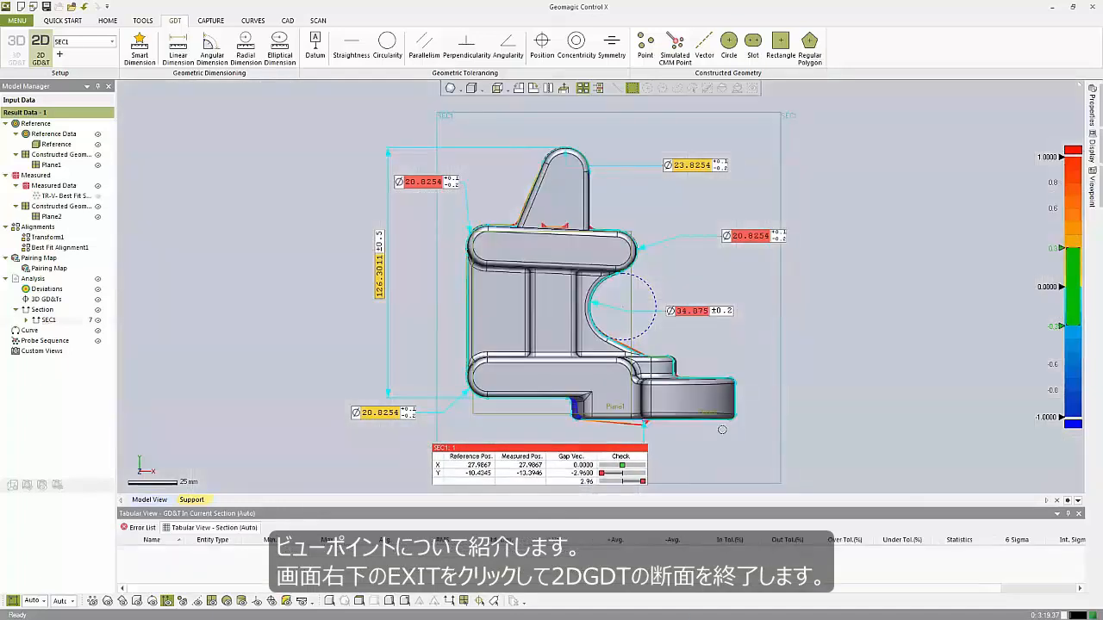
Reopen the SEC1 cross-section in 2D GD&T mode and select it in the model tree.
{"action": "right_click_drag", "start_coordinate": [812, 288], "coordinate": [226, 358]}
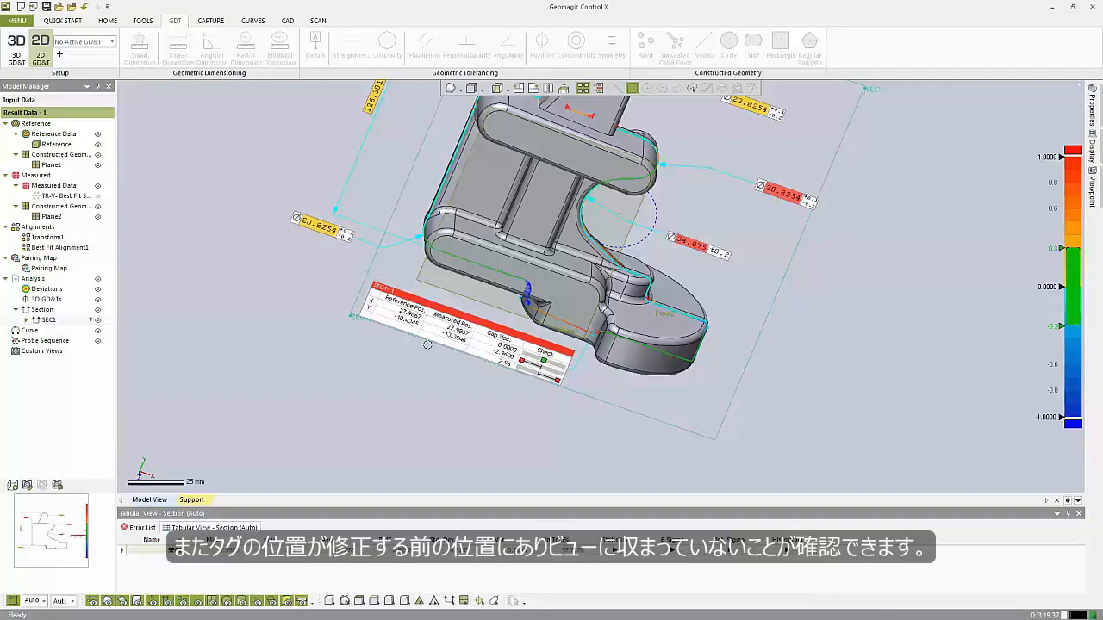
{"action": "right_click_drag", "start_coordinate": [428, 345], "coordinate": [560, 217]}
{"action": "scroll", "coordinate": [515, 249], "scroll_direction": "down", "scroll_amount": 3}
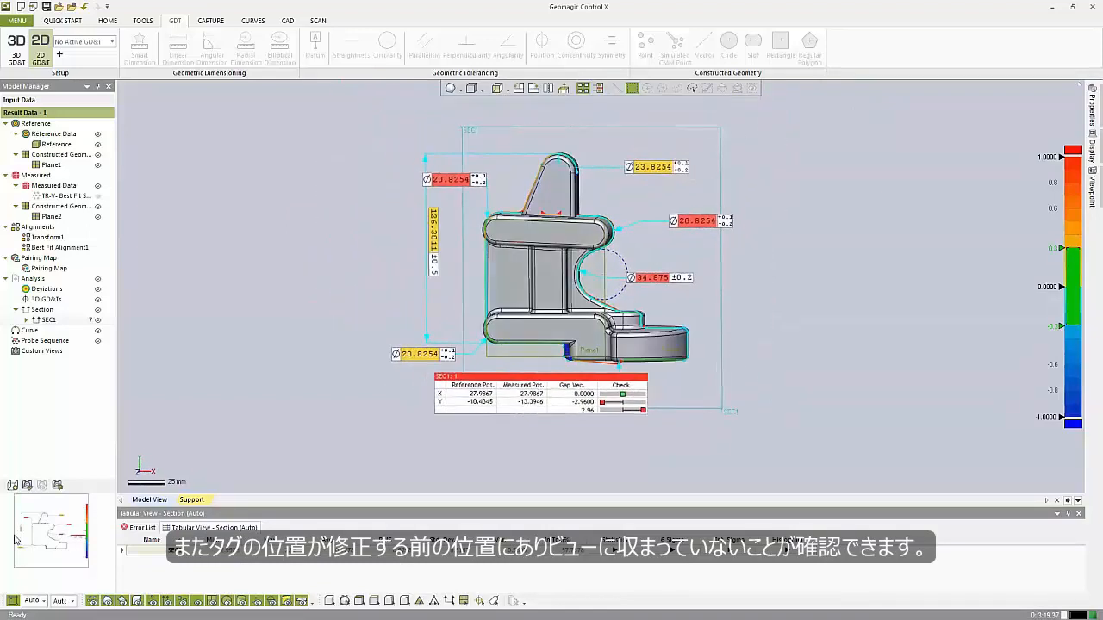
{"action": "double_click", "coordinate": [48, 319]}
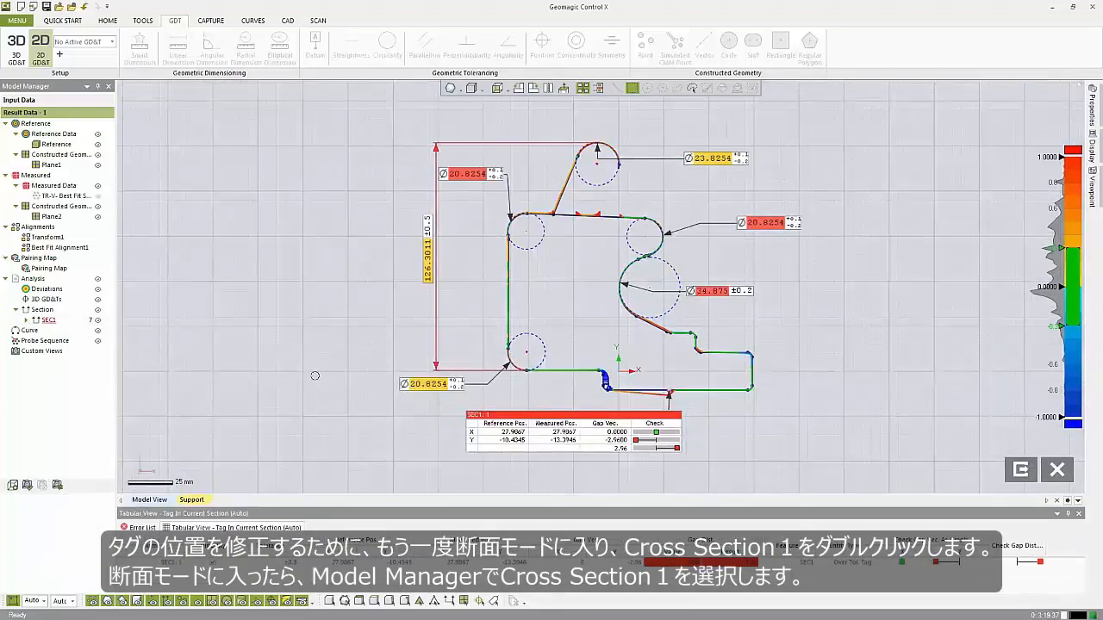
{"action": "left_click", "coordinate": [48, 321]}
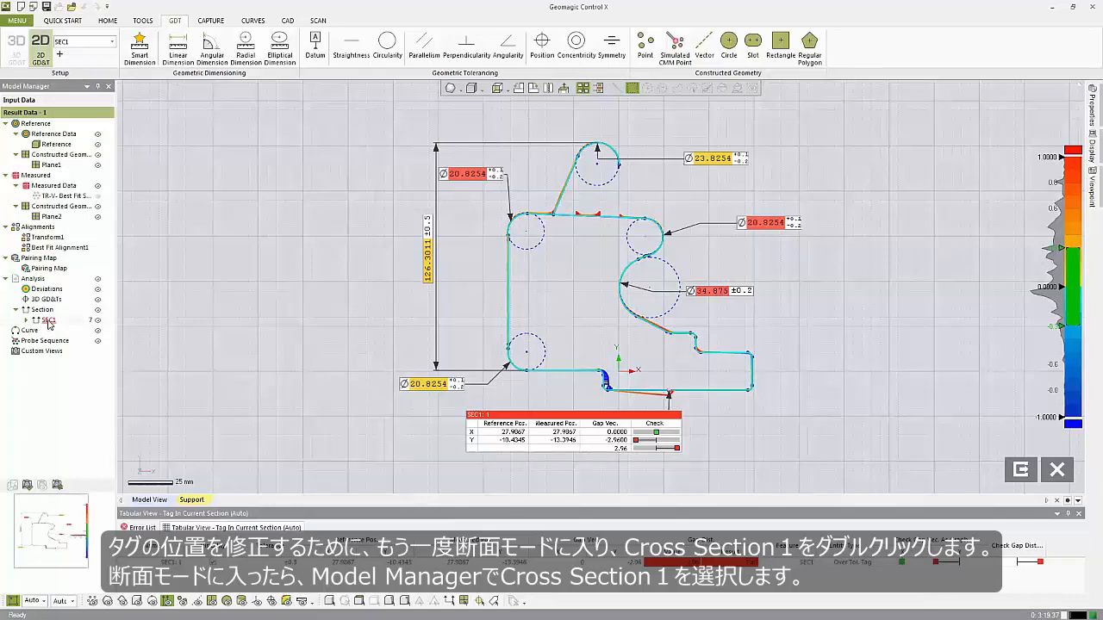
Reassign SEC1's custom viewpoint to the current view and exit the section.
{"action": "left_click", "coordinate": [56, 488]}
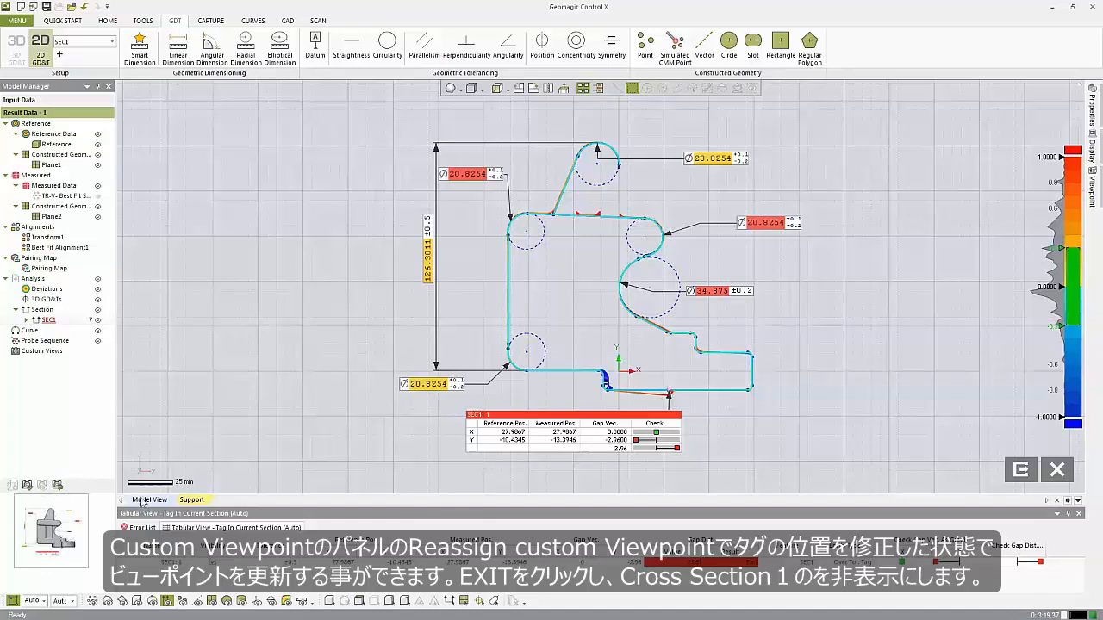
{"action": "left_click", "coordinate": [1047, 474]}
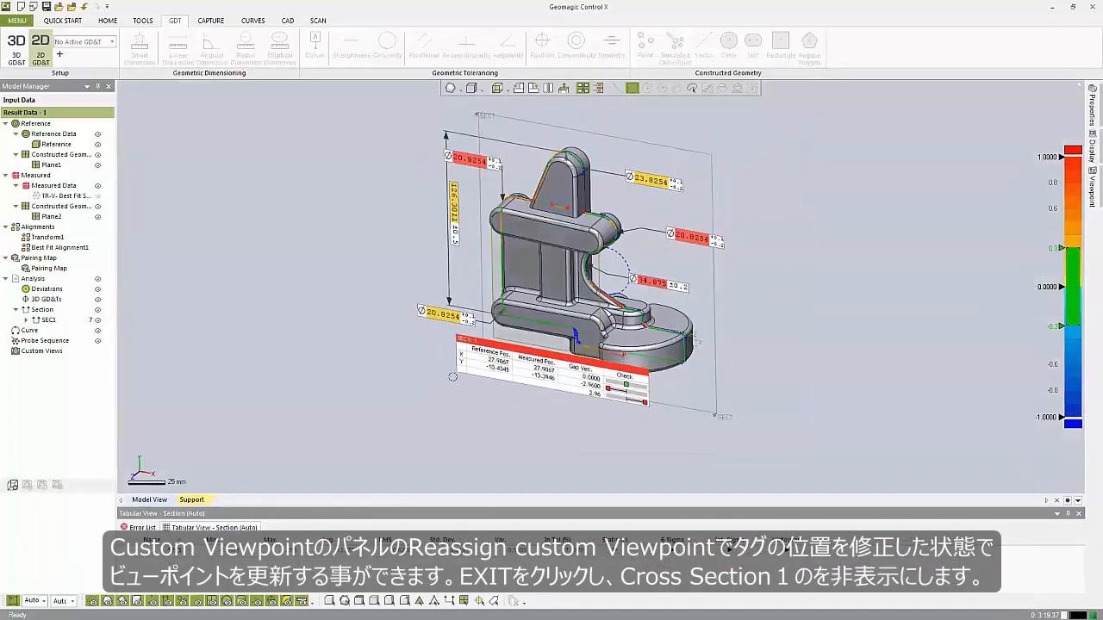
Hide the SEC1 section, switch to 3D GD&T mode, and add a new 3D GD&T group.
{"action": "left_click", "coordinate": [97, 320]}
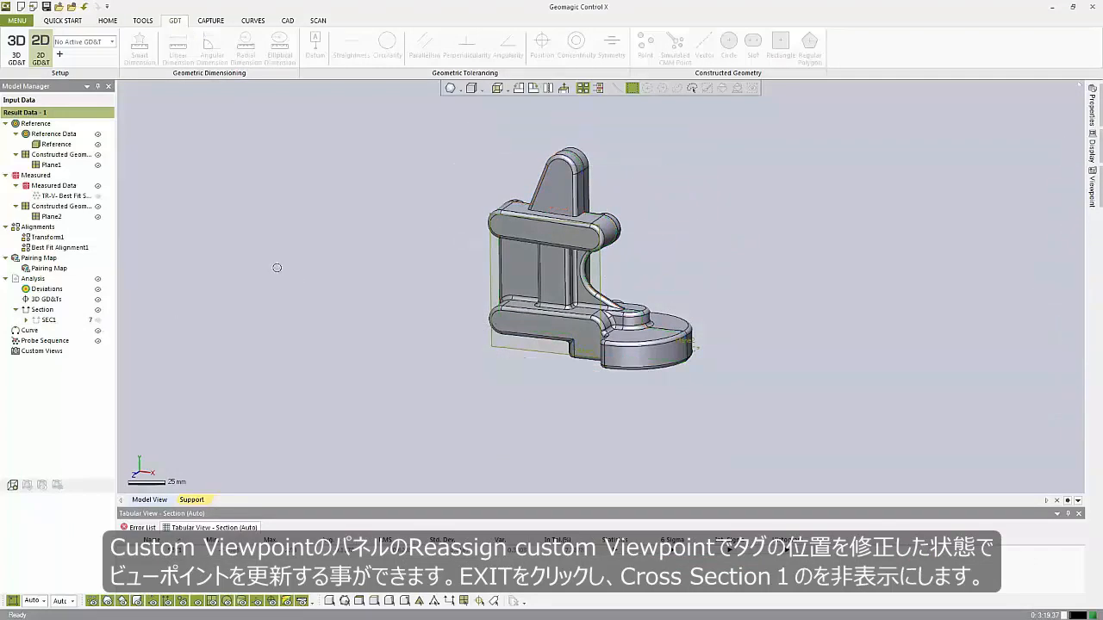
{"action": "left_click", "coordinate": [24, 53]}
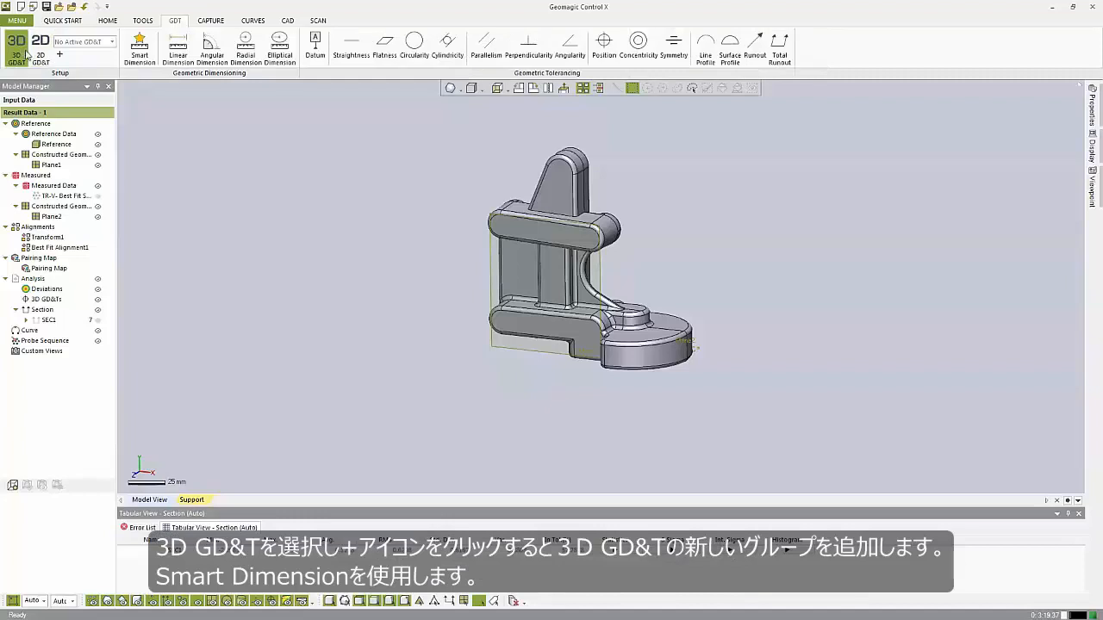
{"action": "left_click", "coordinate": [59, 54]}
Create a Smart Dimension angle between Plane2 and the upright flat face, placing it beside the part.
{"action": "mouse_move", "coordinate": [458, 250]}
{"action": "right_mouse_down"}
{"action": "mouse_move", "coordinate": [444, 226]}
{"action": "mouse_move", "coordinate": [465, 227]}
{"action": "right_mouse_up"}
{"action": "right_click_drag", "start_coordinate": [662, 276], "coordinate": [182, 375]}
{"action": "right_click_drag", "start_coordinate": [716, 258], "coordinate": [616, 246]}
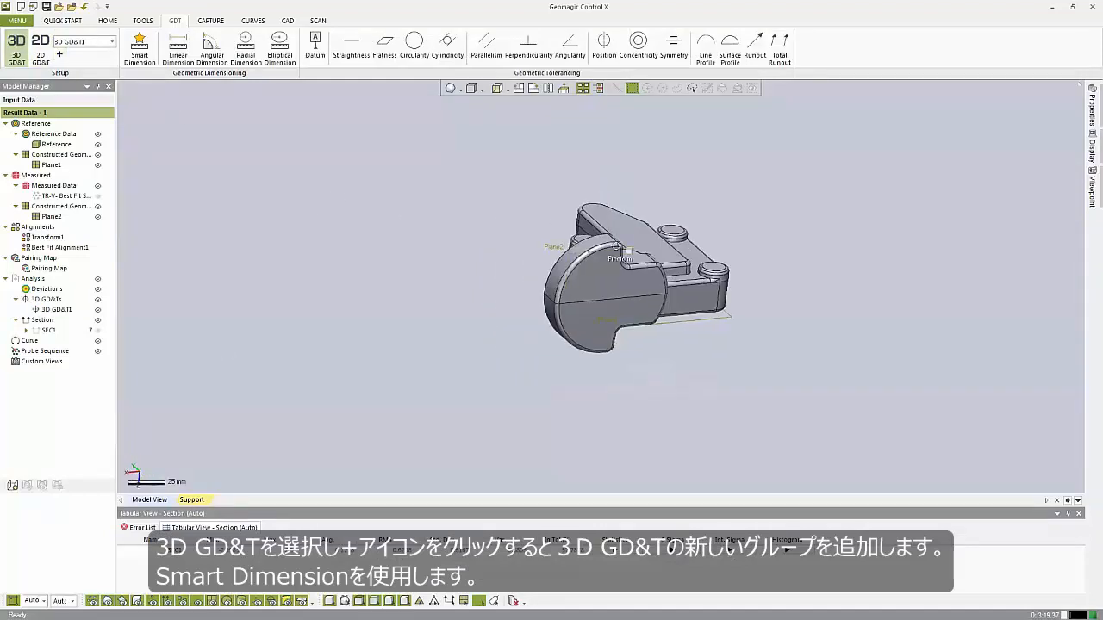
{"action": "scroll", "coordinate": [583, 306], "scroll_direction": "up", "scroll_amount": 4}
{"action": "right_click_drag", "start_coordinate": [583, 306], "coordinate": [416, 477]}
{"action": "right_click_drag", "start_coordinate": [558, 387], "coordinate": [398, 354]}
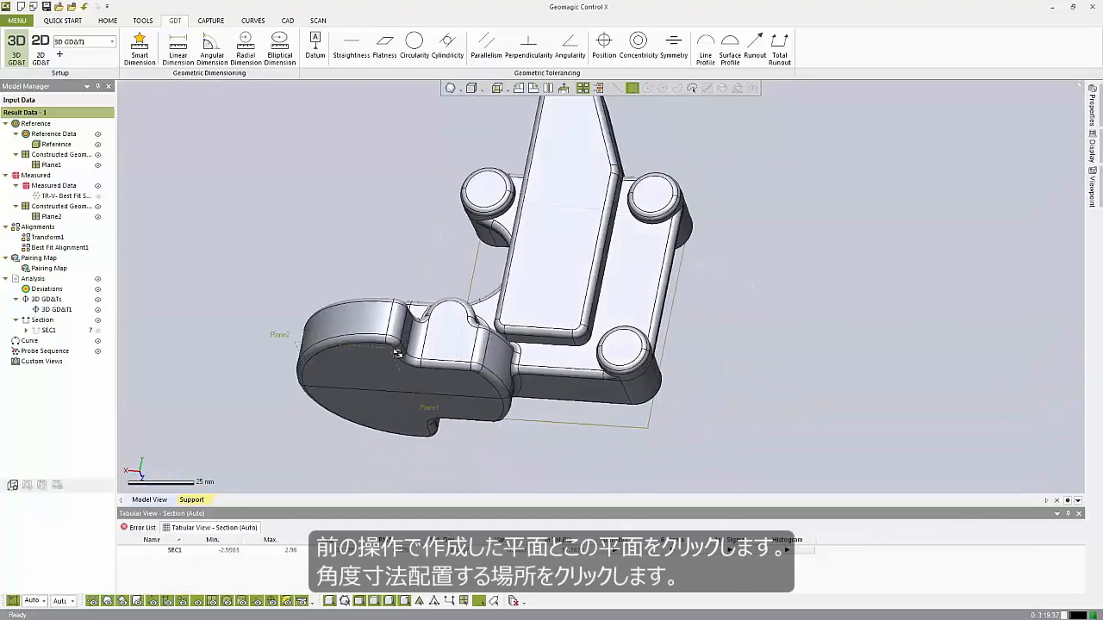
{"action": "left_click", "coordinate": [139, 48]}
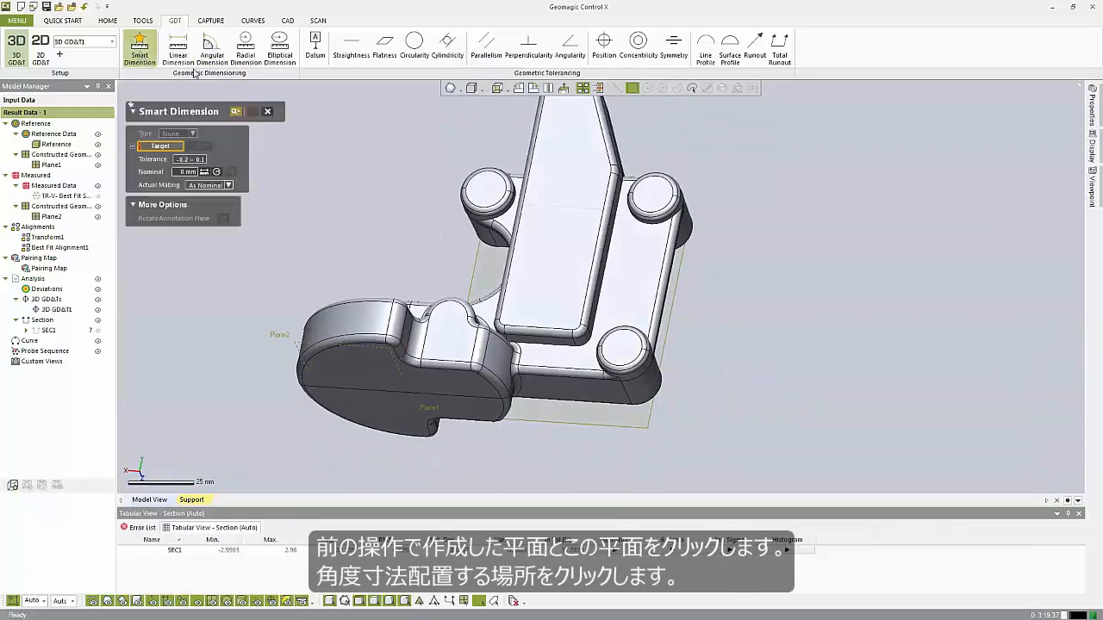
{"action": "right_click_drag", "start_coordinate": [448, 225], "coordinate": [601, 320]}
{"action": "right_click_drag", "start_coordinate": [508, 315], "coordinate": [325, 256]}
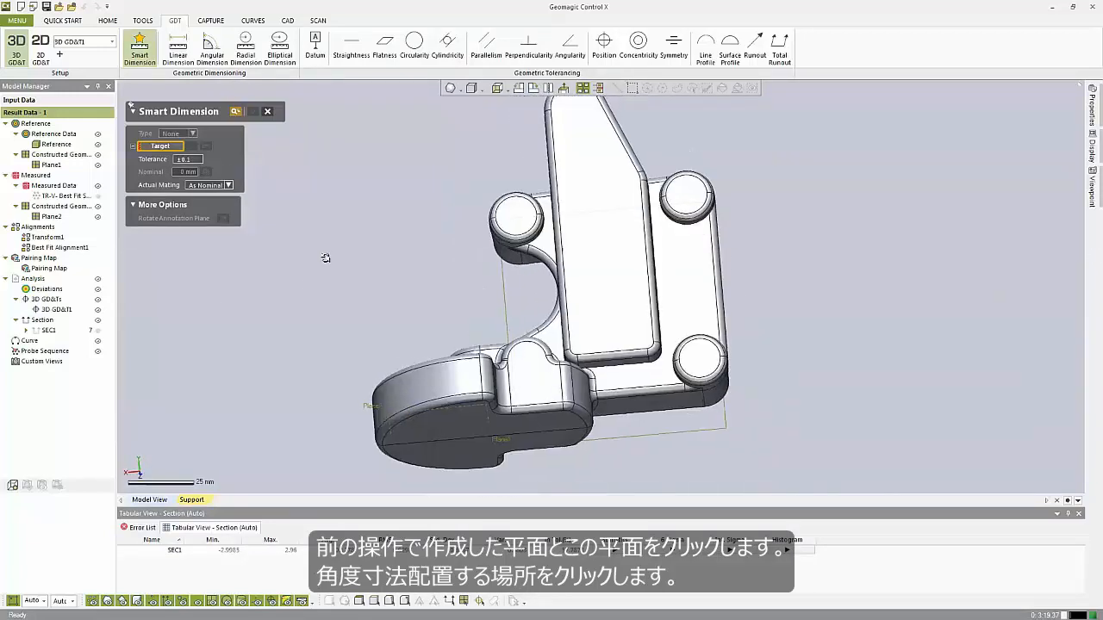
{"action": "left_click", "coordinate": [389, 417]}
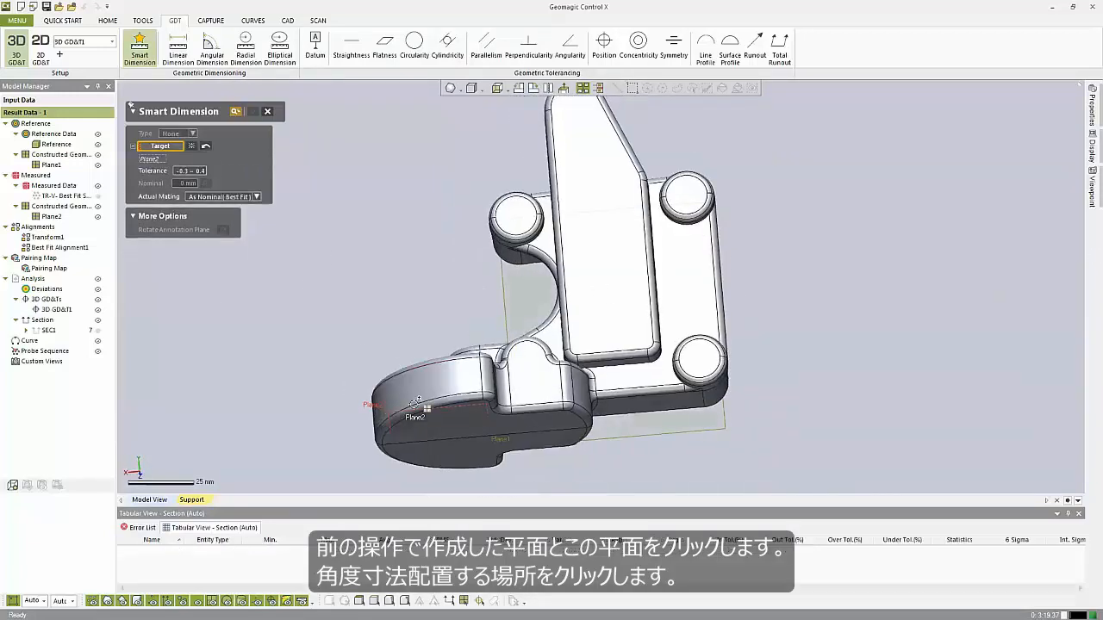
{"action": "left_click", "coordinate": [619, 270]}
{"action": "right_click_drag", "start_coordinate": [619, 271], "coordinate": [450, 355]}
{"action": "left_click", "coordinate": [303, 298]}
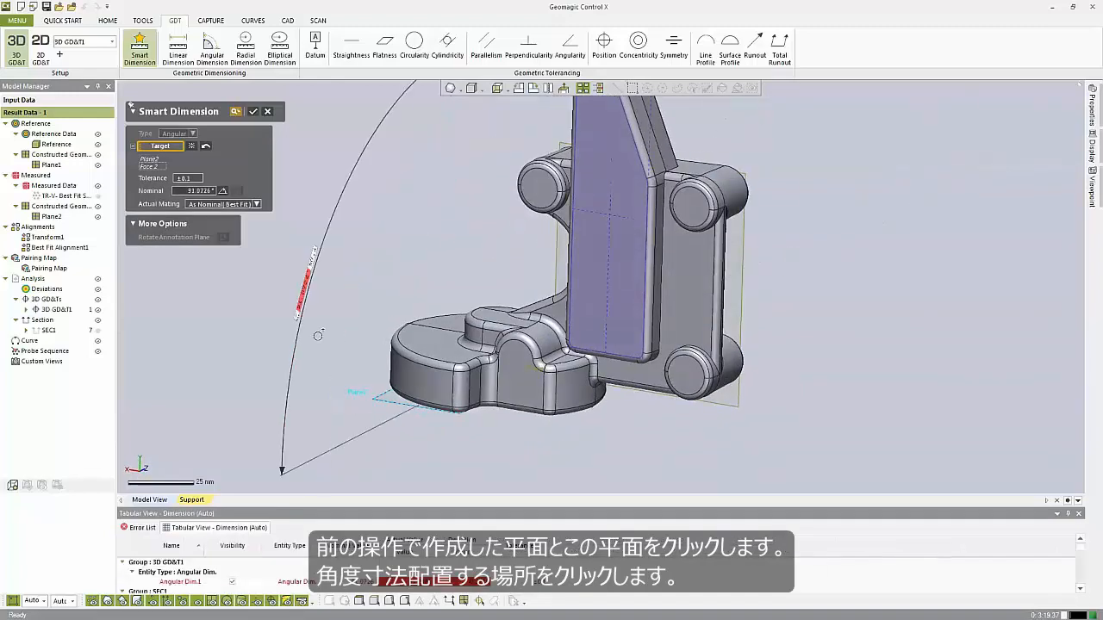
Pull the angular dimension closer to the part and confirm the Smart Dimension.
{"action": "scroll", "coordinate": [379, 293], "scroll_direction": "down", "scroll_amount": 5}
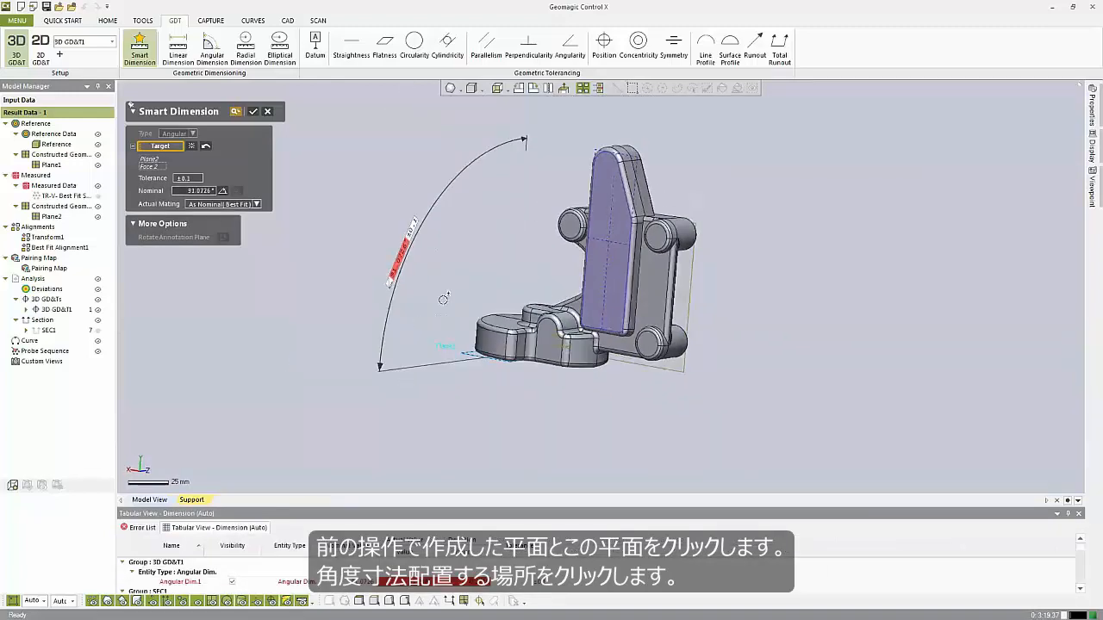
{"action": "left_click_drag", "start_coordinate": [407, 260], "coordinate": [465, 310]}
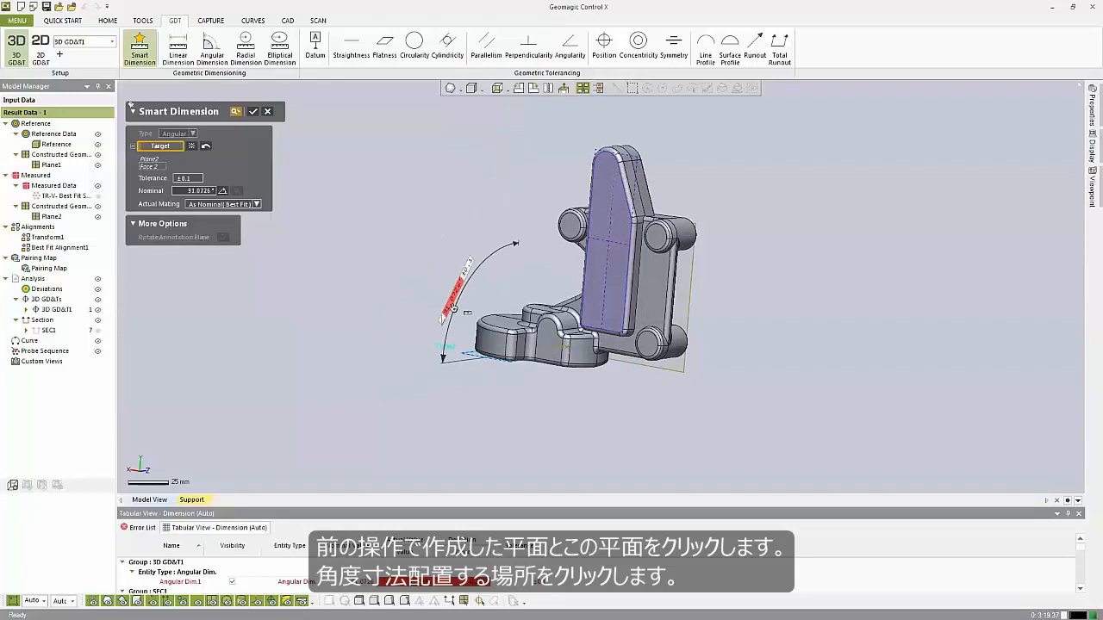
{"action": "middle_click_drag", "start_coordinate": [513, 323], "coordinate": [492, 345]}
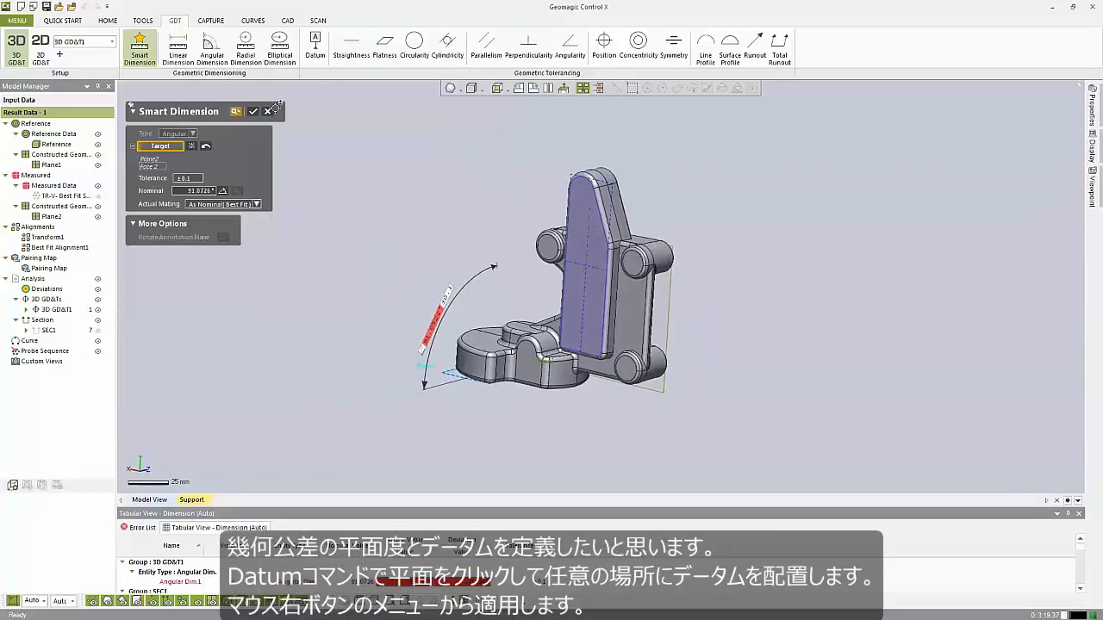
{"action": "left_click", "coordinate": [253, 112]}
Define datum A on the upright flat face and place its label above the part.
{"action": "left_click", "coordinate": [316, 47]}
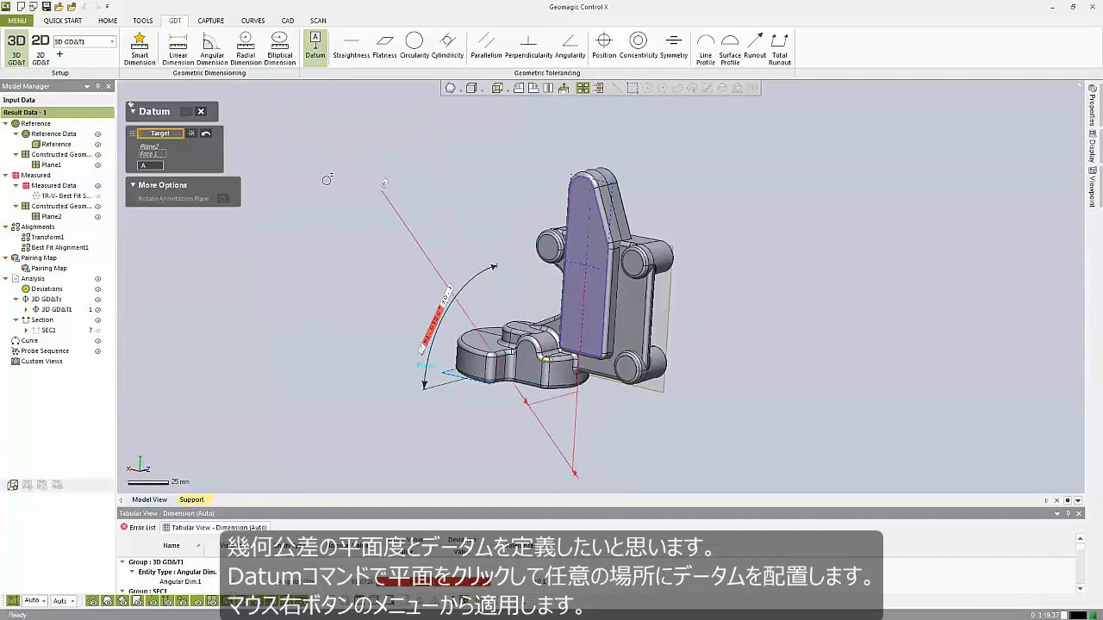
{"action": "left_click", "coordinate": [205, 134]}
{"action": "left_click", "coordinate": [571, 248]}
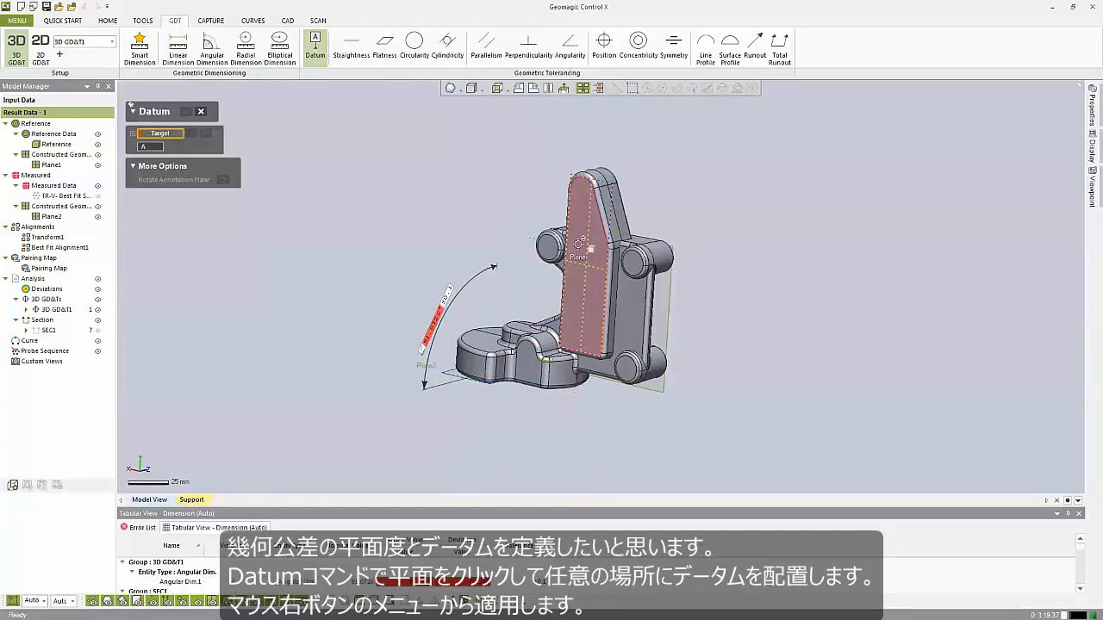
{"action": "left_click", "coordinate": [476, 210]}
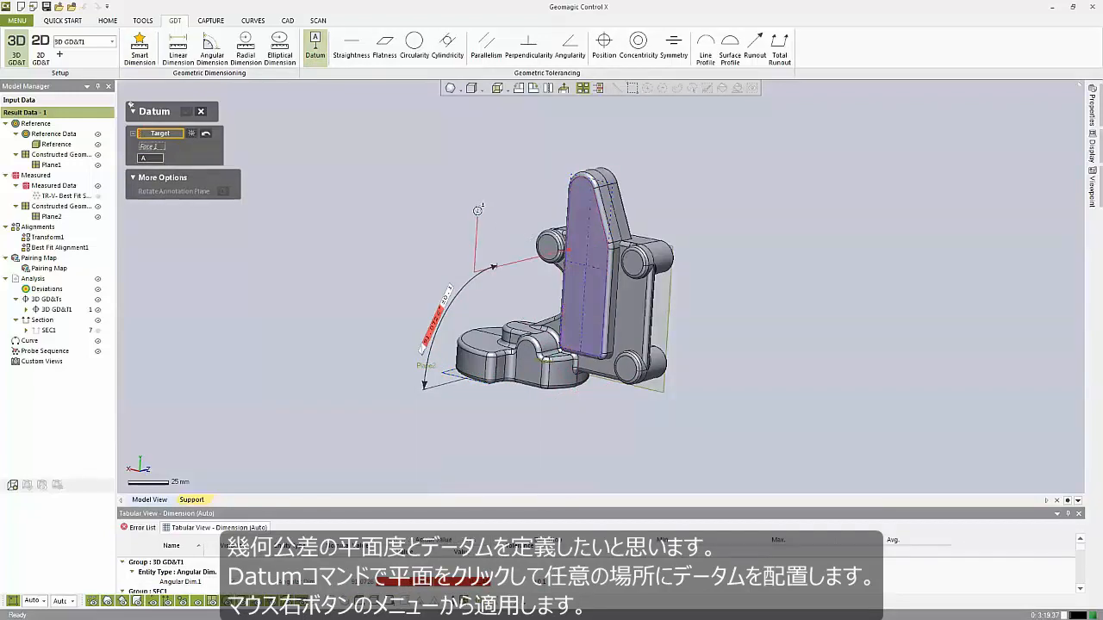
{"action": "right_click", "coordinate": [423, 161]}
{"action": "left_click", "coordinate": [435, 133]}
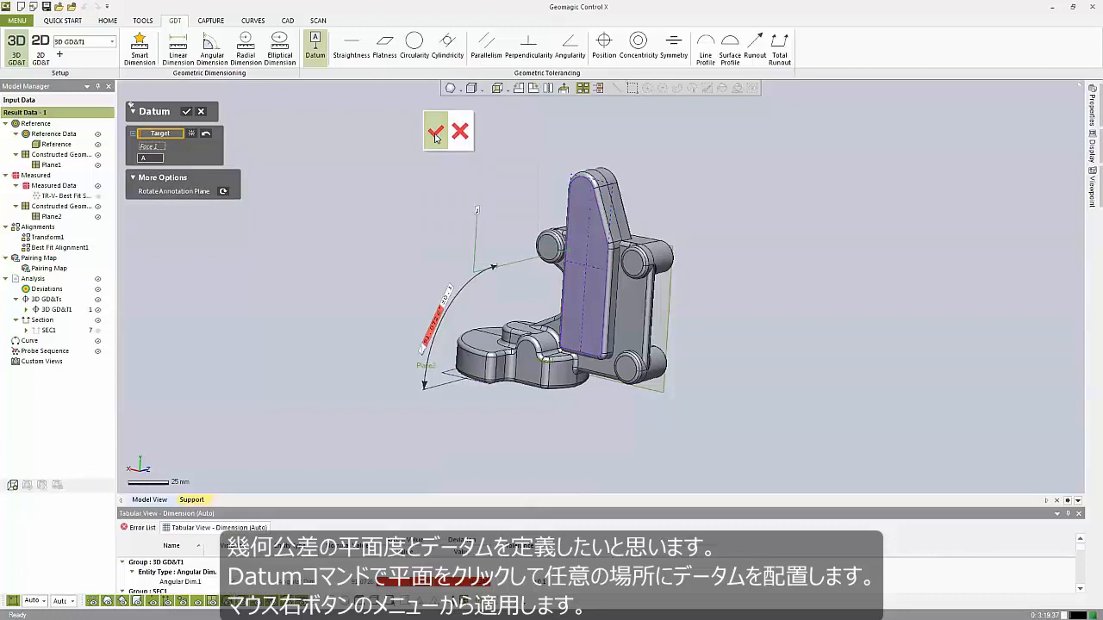
Apply a 1 mm Flatness tolerance to the datum face and drag its callout beside the part.
{"action": "left_click", "coordinate": [387, 44]}
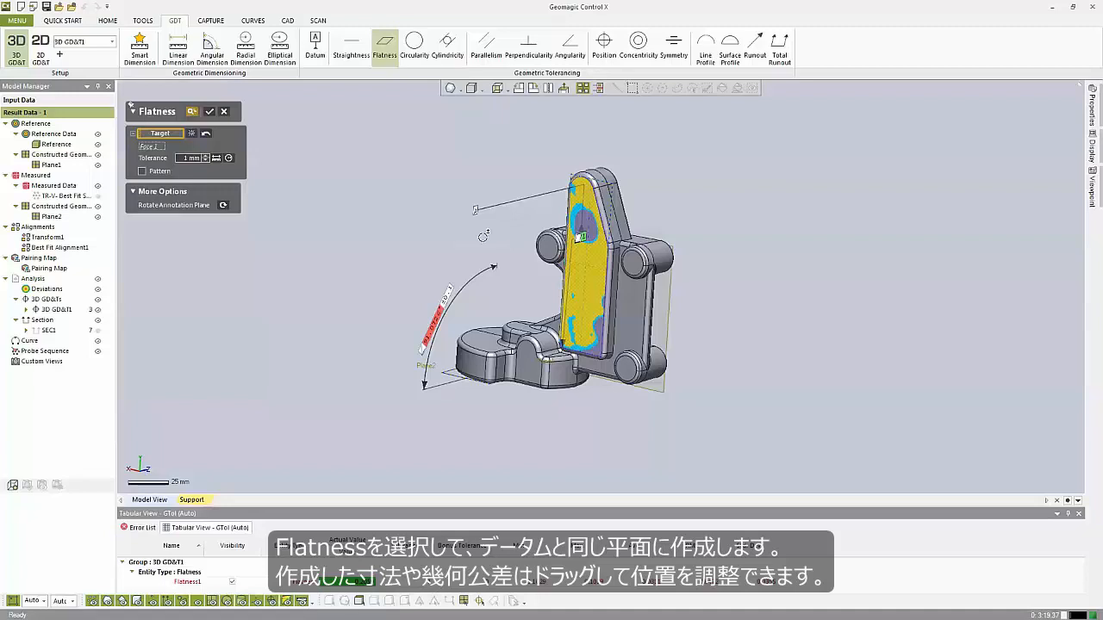
{"action": "left_click", "coordinate": [210, 112]}
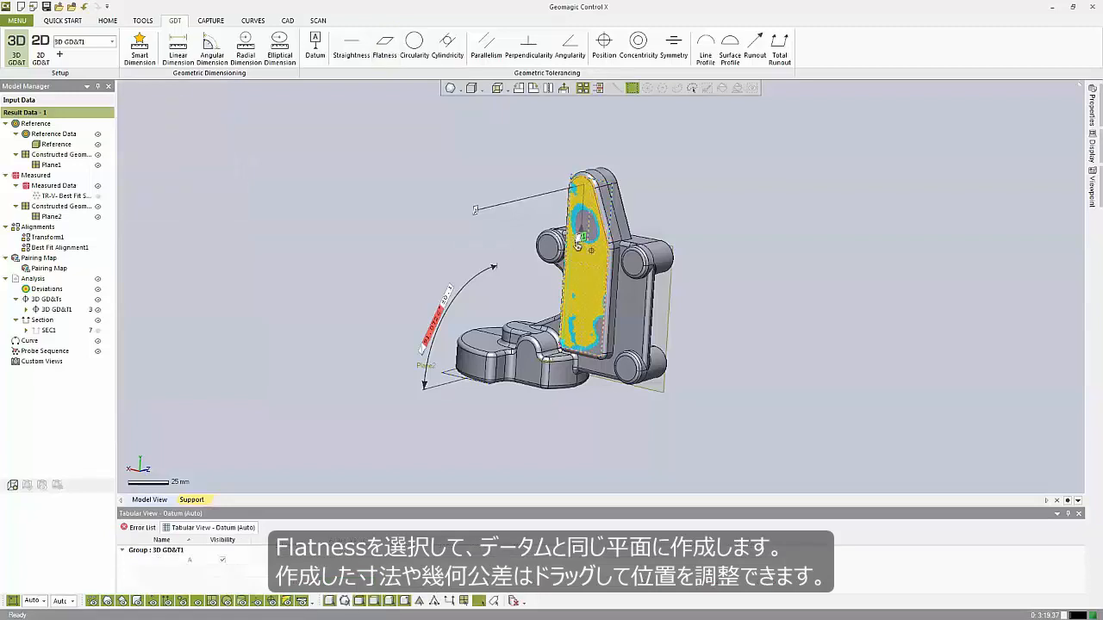
{"action": "left_click_drag", "start_coordinate": [577, 261], "coordinate": [494, 421]}
{"action": "mouse_move", "coordinate": [597, 414]}
{"action": "right_mouse_down"}
{"action": "mouse_move", "coordinate": [576, 349]}
{"action": "mouse_move", "coordinate": [534, 397]}
{"action": "mouse_move", "coordinate": [654, 329]}
{"action": "mouse_move", "coordinate": [991, 348]}
{"action": "mouse_move", "coordinate": [780, 276]}
{"action": "mouse_move", "coordinate": [781, 253]}
{"action": "mouse_move", "coordinate": [646, 250]}
{"action": "mouse_move", "coordinate": [595, 264]}
{"action": "mouse_move", "coordinate": [373, 414]}
{"action": "mouse_move", "coordinate": [470, 399]}
{"action": "mouse_move", "coordinate": [635, 273]}
{"action": "mouse_move", "coordinate": [731, 253]}
{"action": "mouse_move", "coordinate": [525, 255]}
{"action": "right_mouse_up"}
{"action": "left_click", "coordinate": [474, 400]}
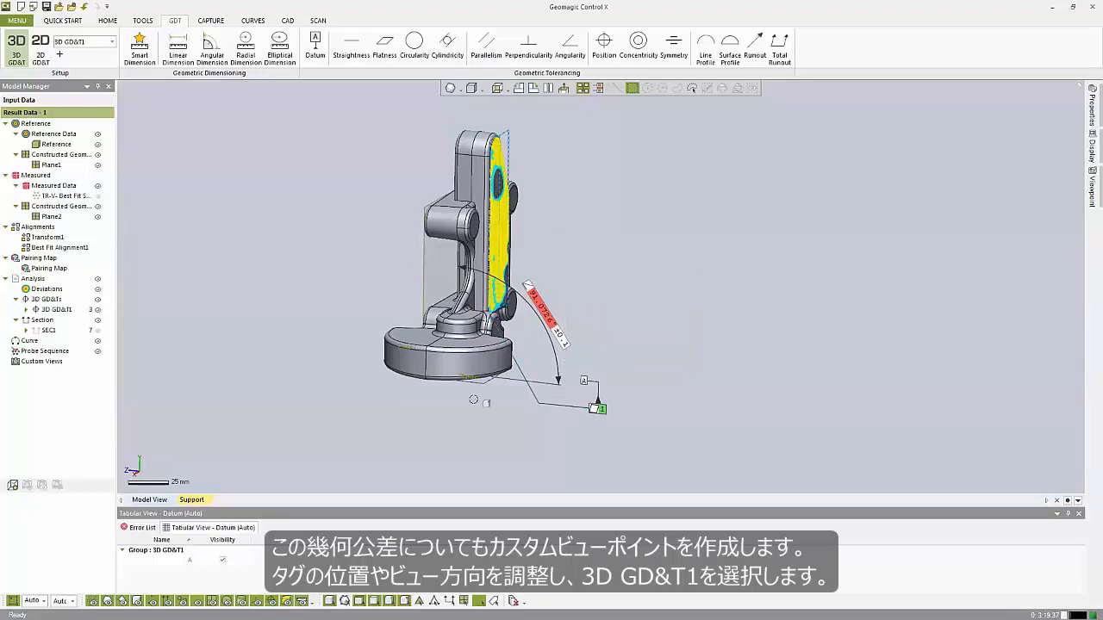
Move the flatness callout up beside the upright face.
{"action": "left_click_drag", "start_coordinate": [597, 406], "coordinate": [570, 234]}
{"action": "scroll", "coordinate": [514, 274], "scroll_direction": "up", "scroll_amount": 3}
{"action": "right_click_drag", "start_coordinate": [527, 266], "coordinate": [605, 310], "text": "ctrl"}
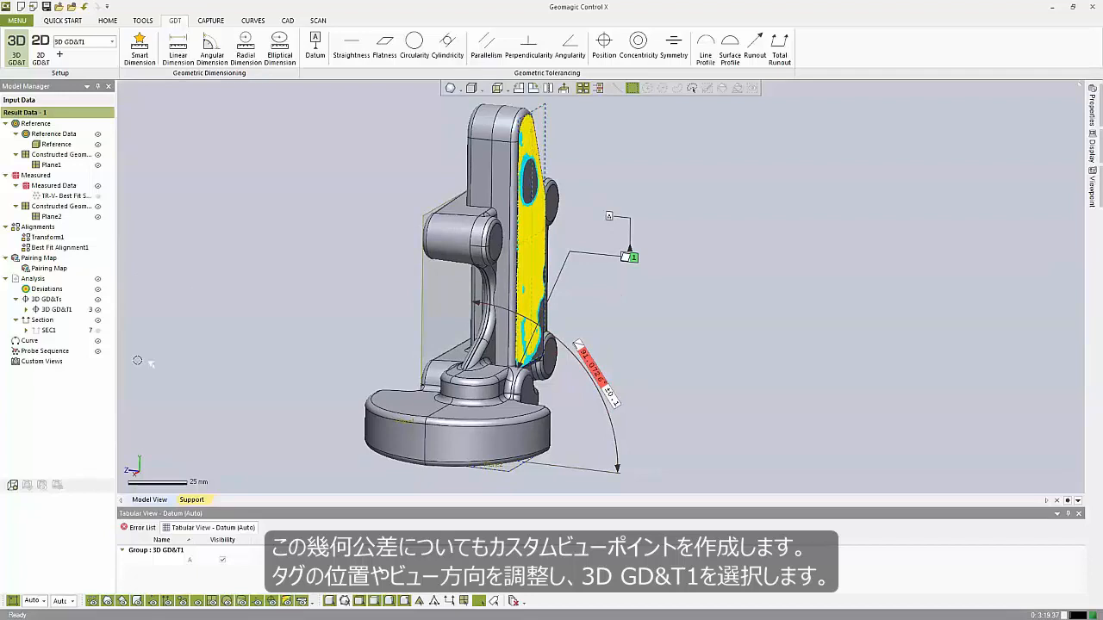
Select the 3D GD&T1 group and reassign its custom viewpoint to the current view.
{"action": "left_click", "coordinate": [57, 310]}
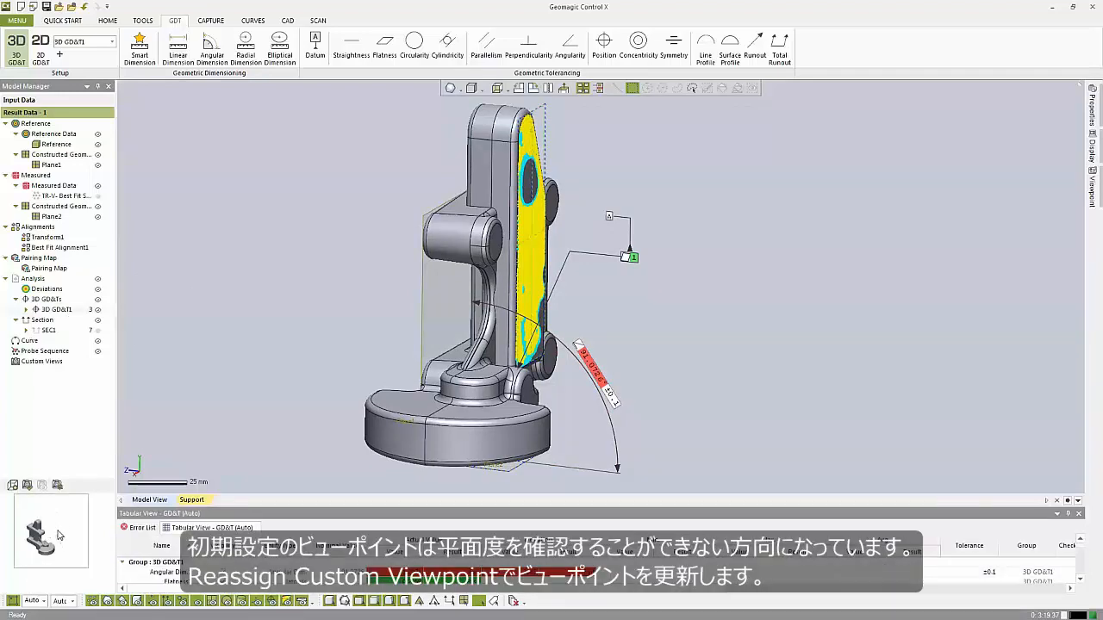
{"action": "right_click_drag", "start_coordinate": [456, 307], "coordinate": [393, 310]}
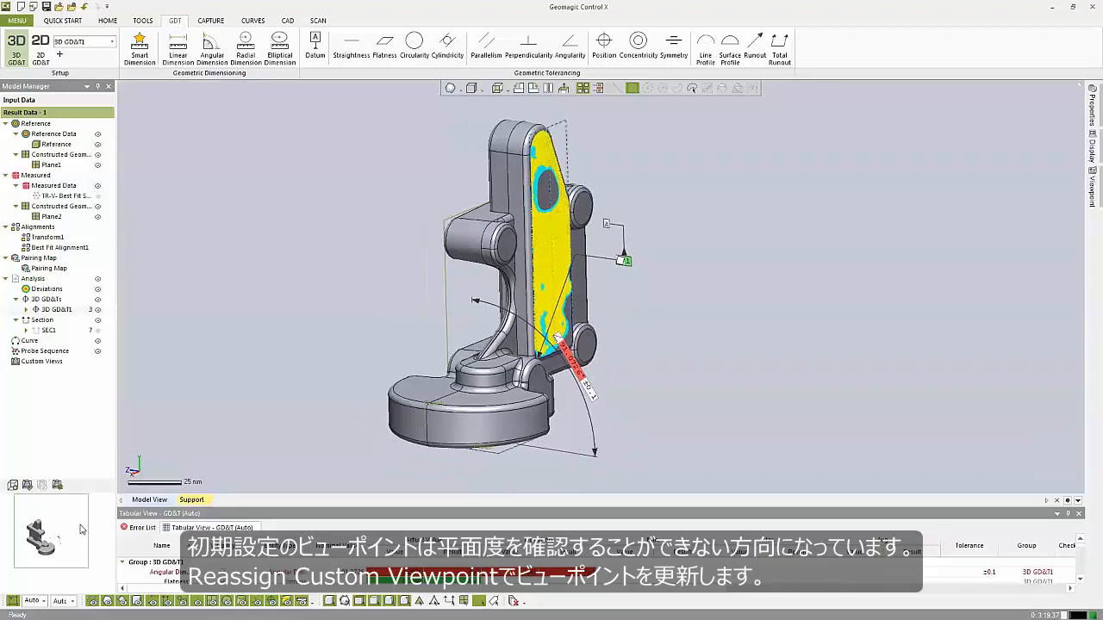
{"action": "left_click", "coordinate": [57, 486]}
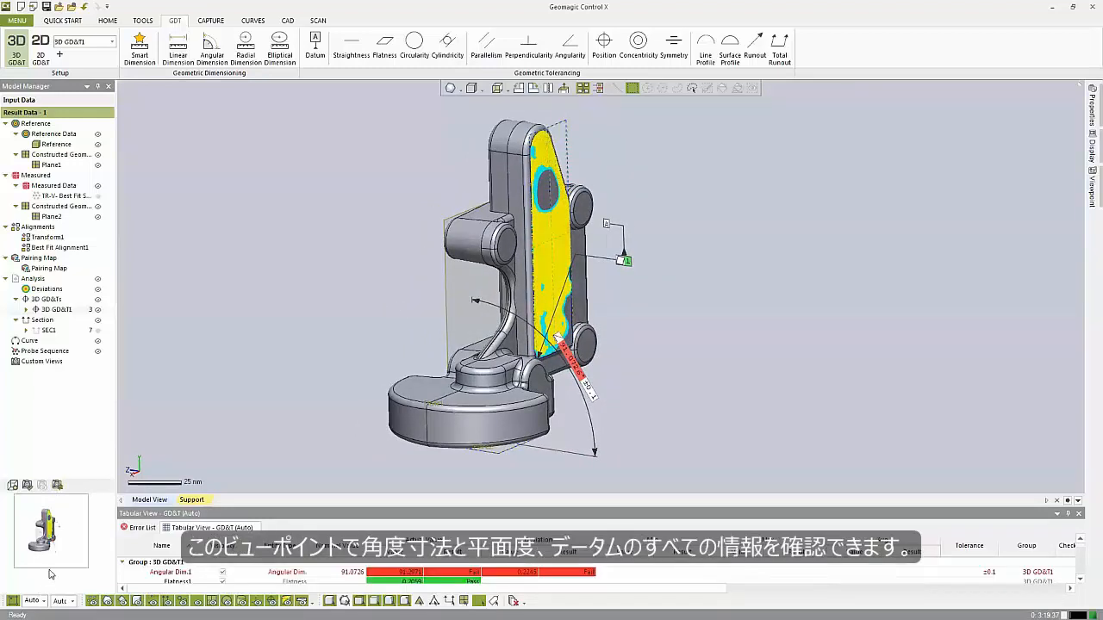